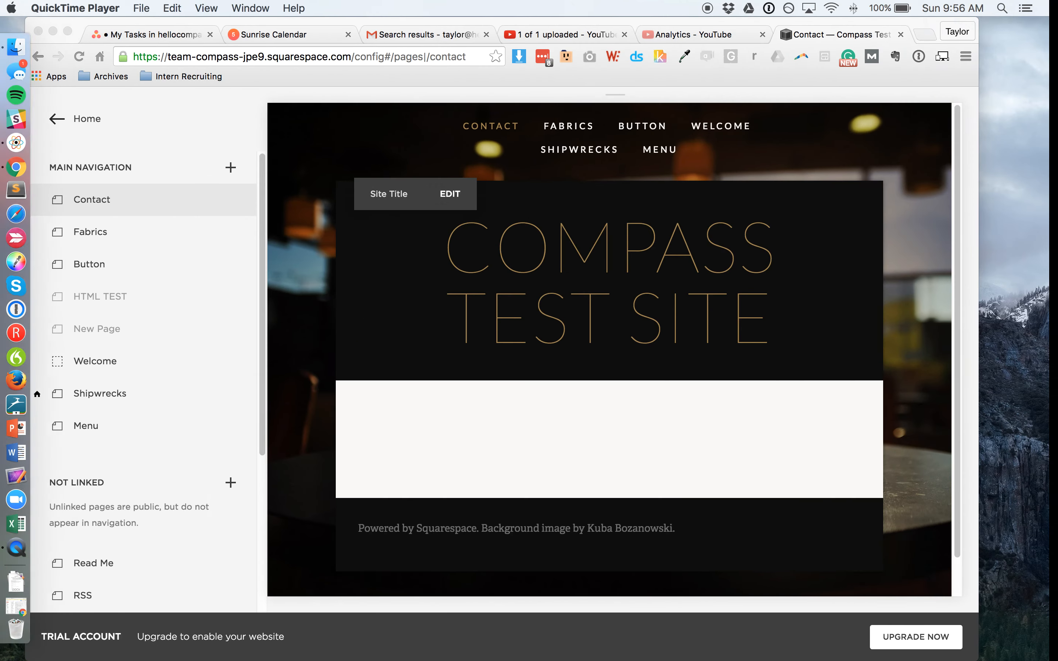
# Step: Insert a Form block into the Contact page's content area from the More section of the block picker
pyautogui.click(350, 132)
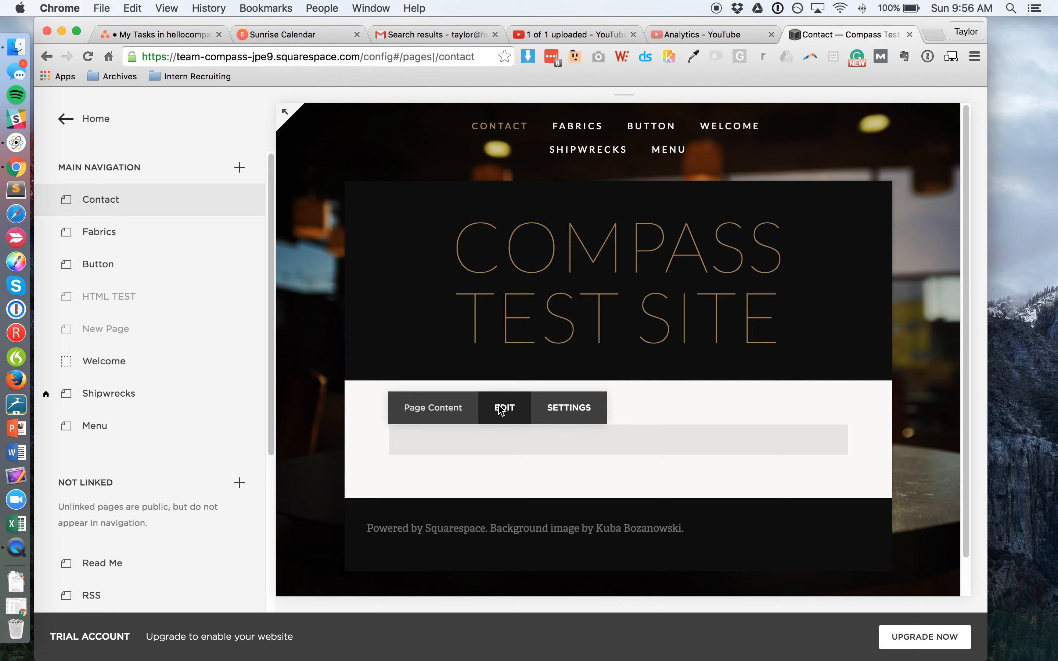
pyautogui.click(498, 404)
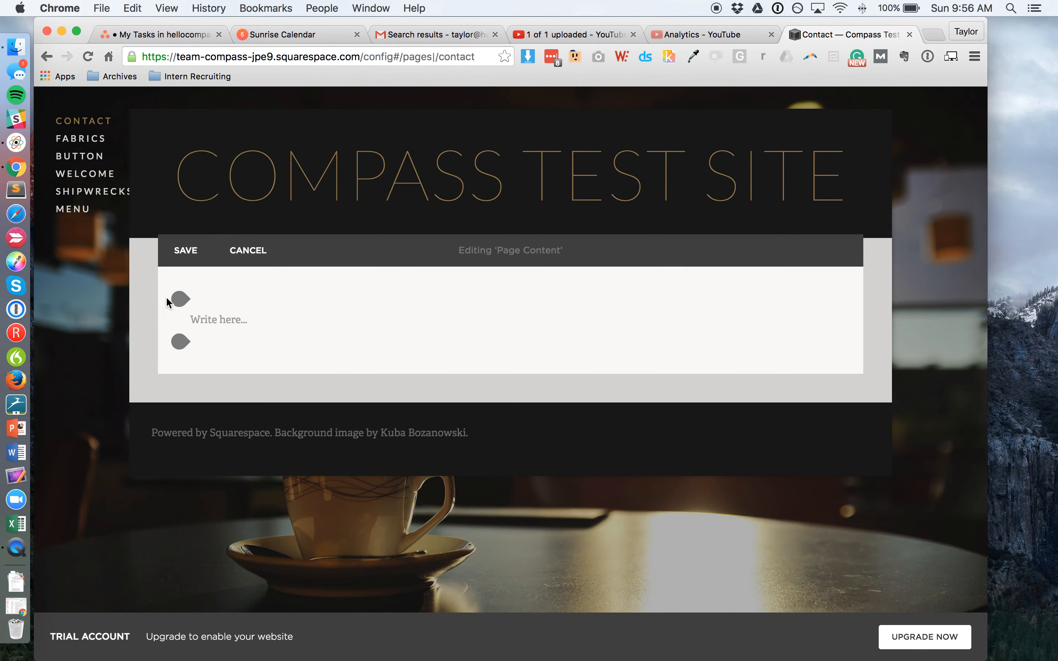
pyautogui.click(178, 300)
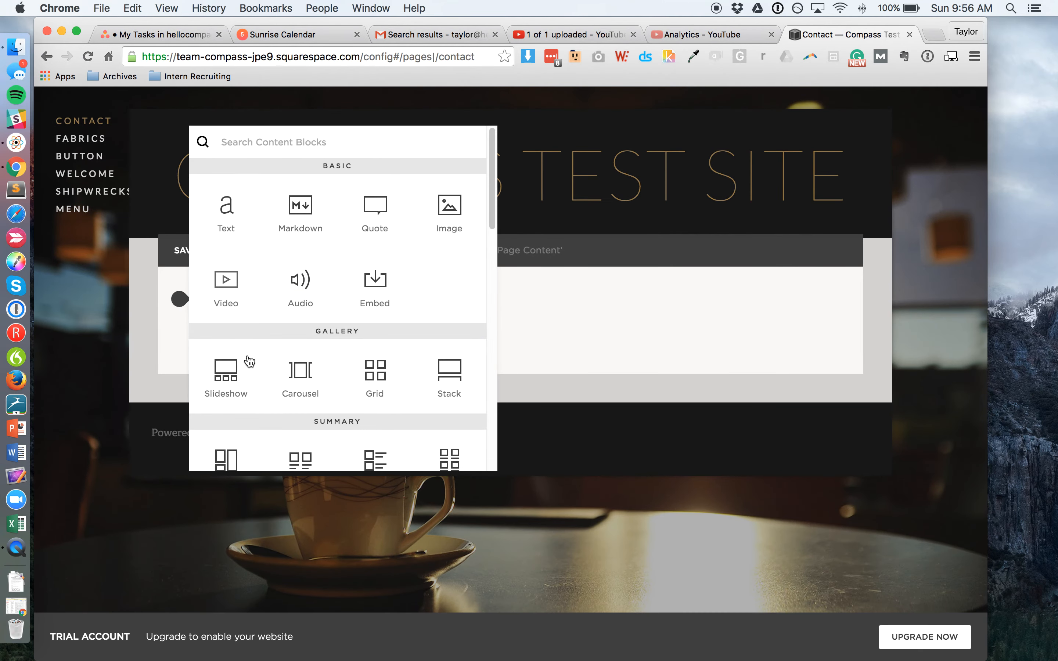
pyautogui.scroll(-5, 308, 358)
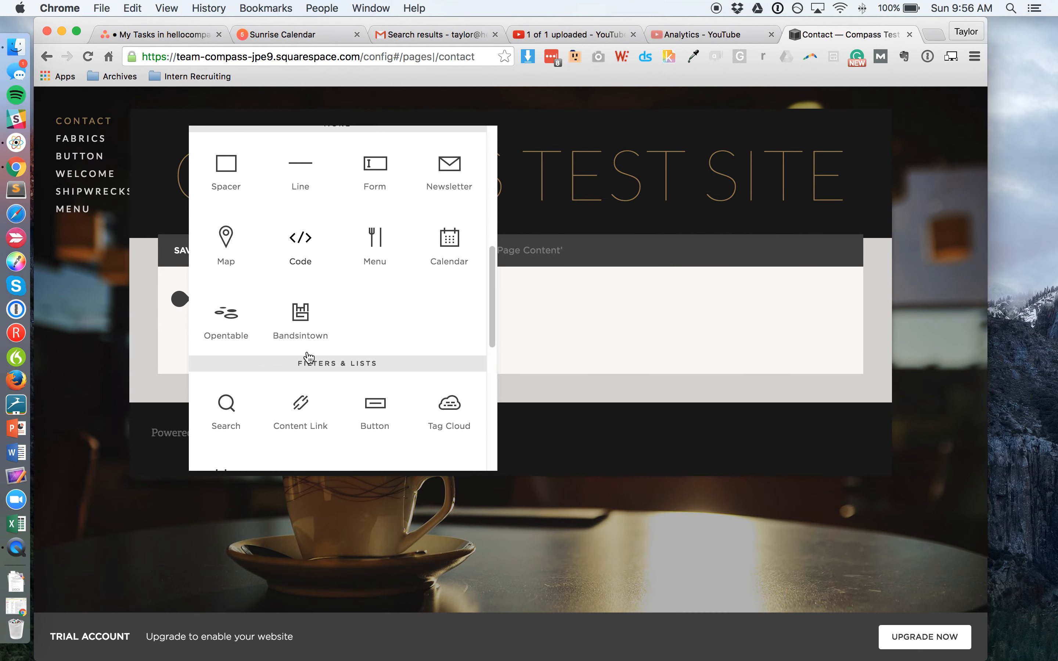
pyautogui.click(381, 170)
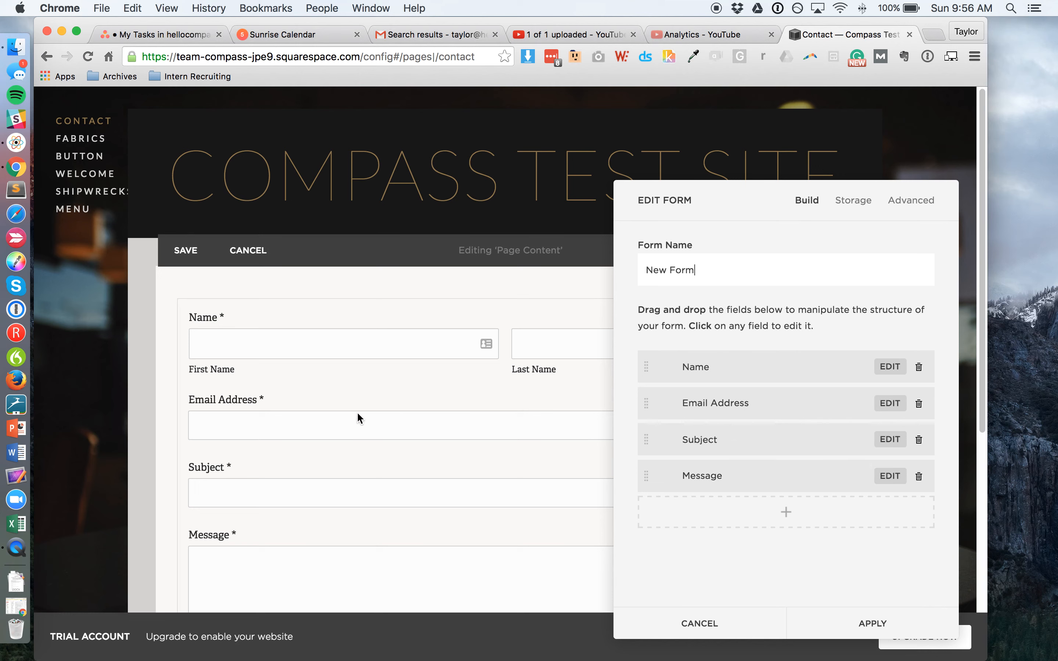
# Step: Delete the Email Address, Subject and Message fields so only Name remains
pyautogui.scroll(-3, 361, 481)
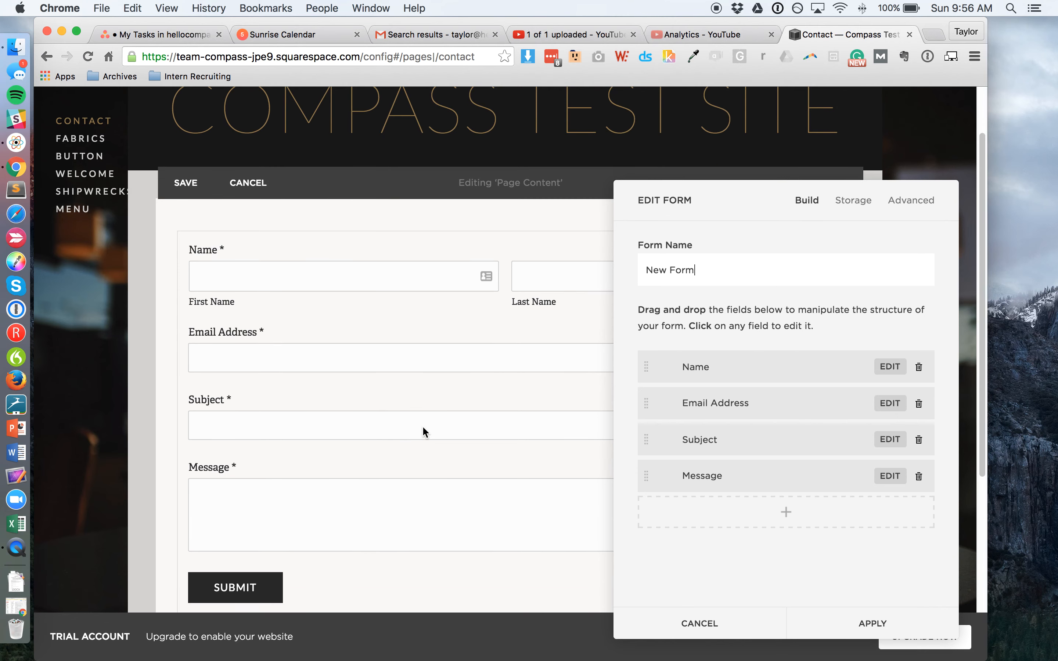
pyautogui.click(920, 405)
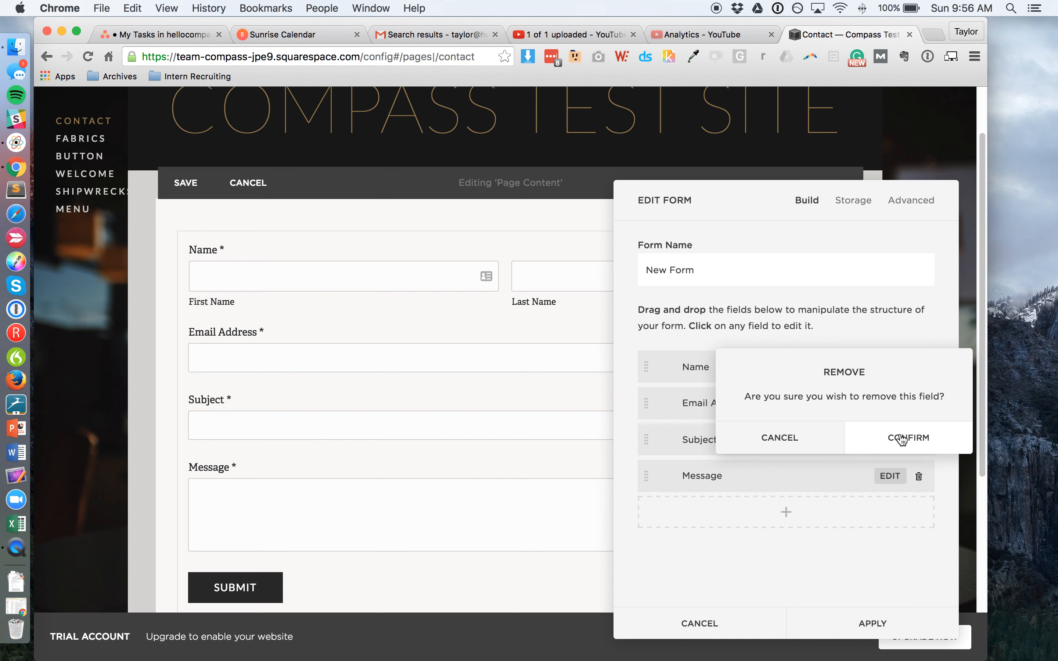
pyautogui.click(921, 439)
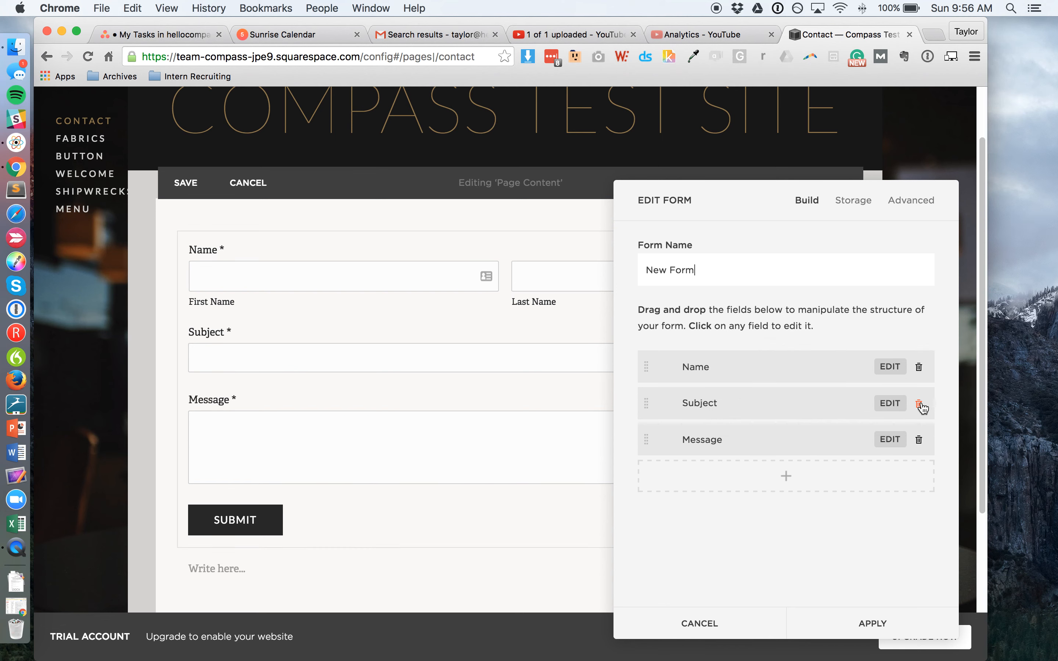
pyautogui.click(920, 404)
pyautogui.click(918, 437)
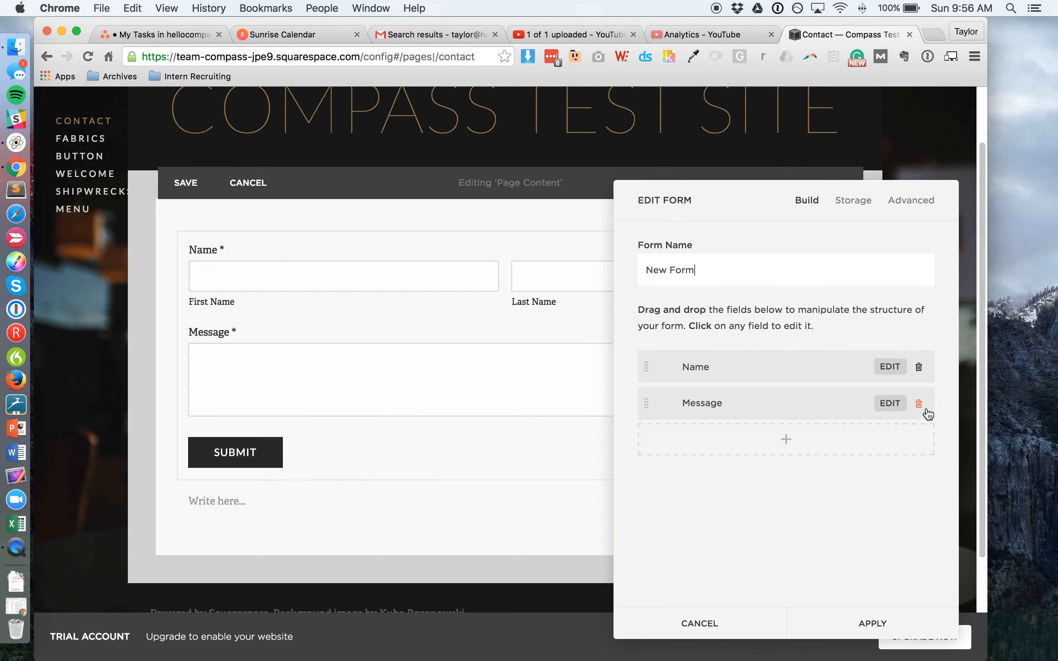
pyautogui.click(919, 405)
pyautogui.click(913, 439)
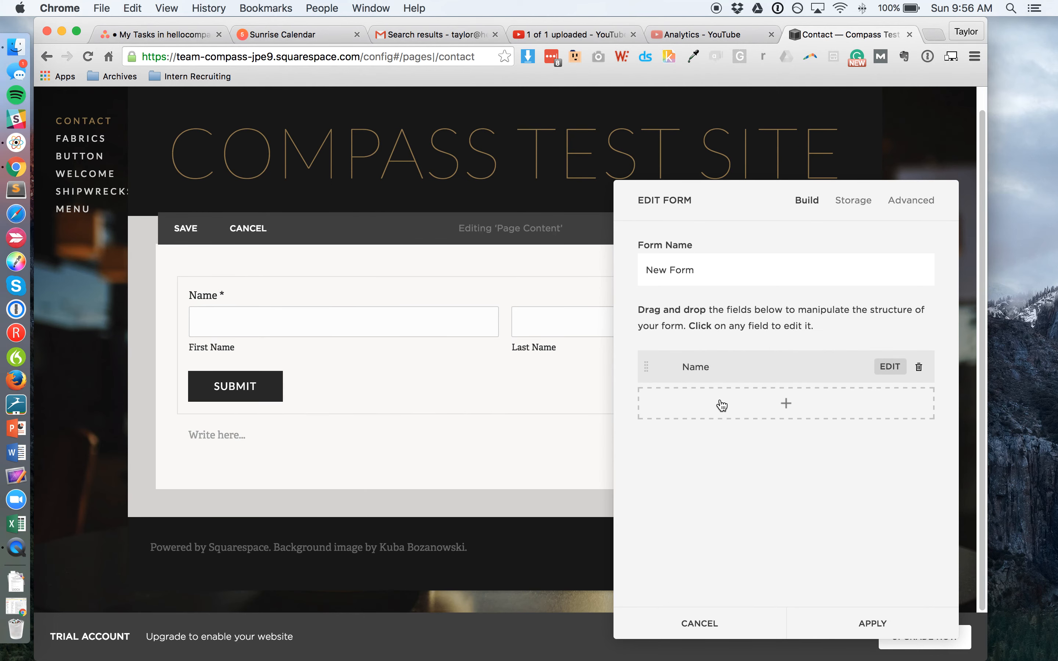
pyautogui.click(786, 409)
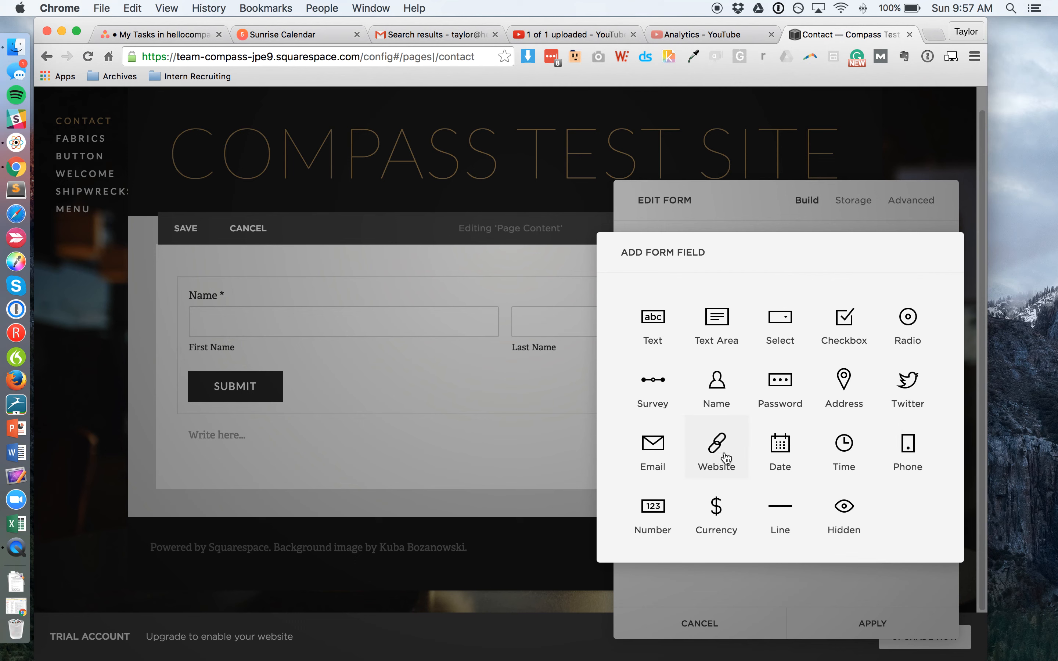
# Step: Add a Phone field to the form and name it 'Phone Number'
pyautogui.click(905, 453)
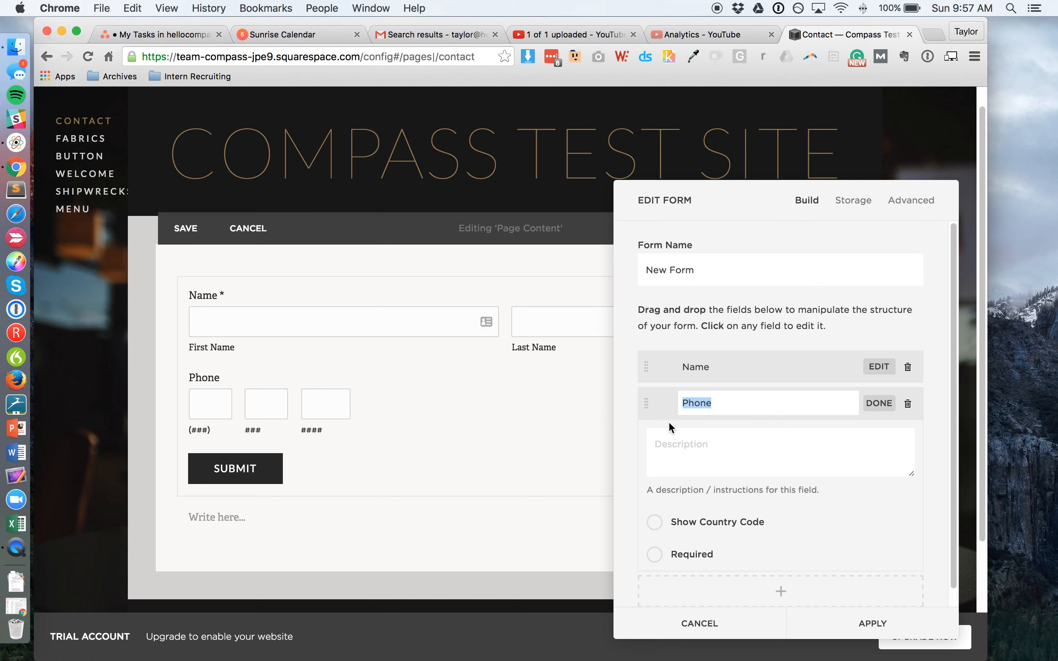
pyautogui.write('P"hone Number')
pyautogui.press('super+Left')
pyautogui.press('super+shift+Right')
pyautogui.write('Phone Number')
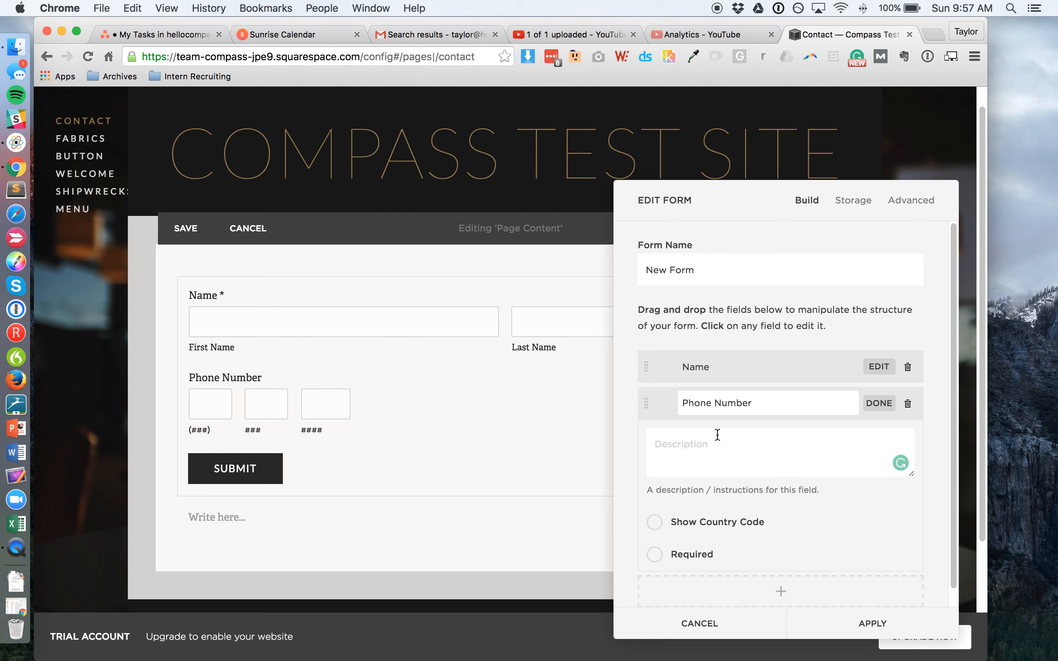
pyautogui.click(730, 463)
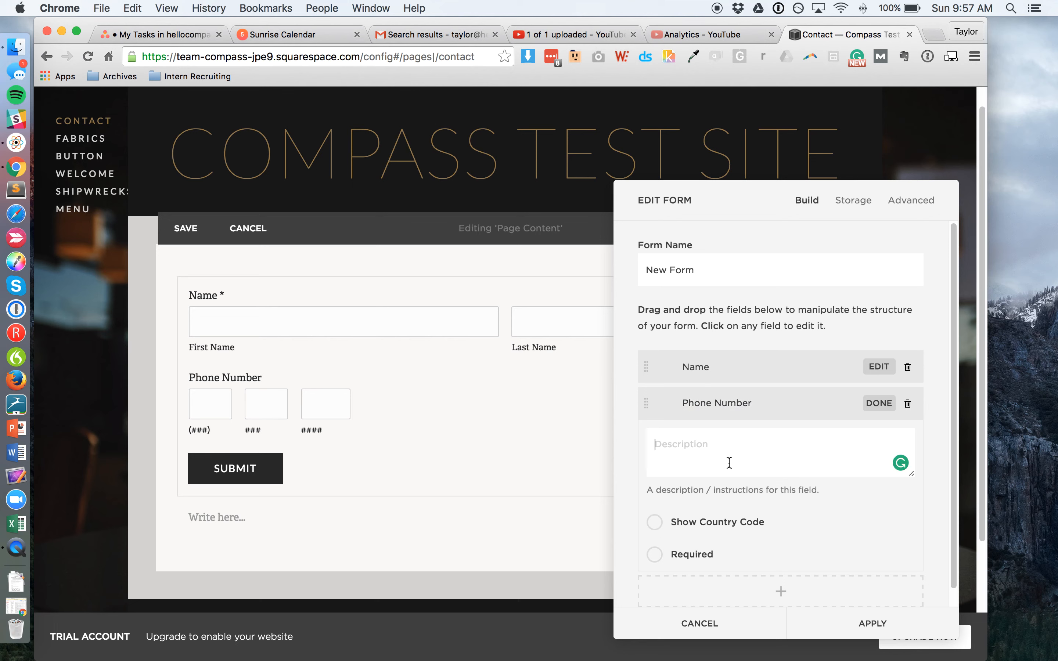
# Step: Leave the Phone Number description empty and make the field required
pyautogui.write('S')
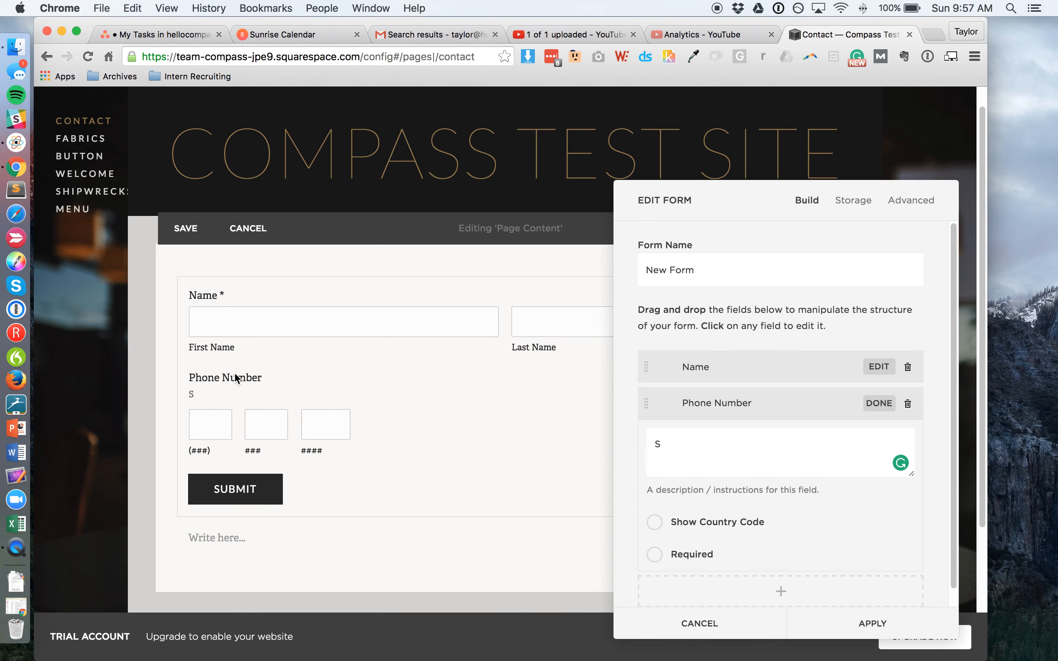
pyautogui.press('BackSpace')
pyautogui.write('some descr')
pyautogui.press('super+a')
pyautogui.press('BackSpace')
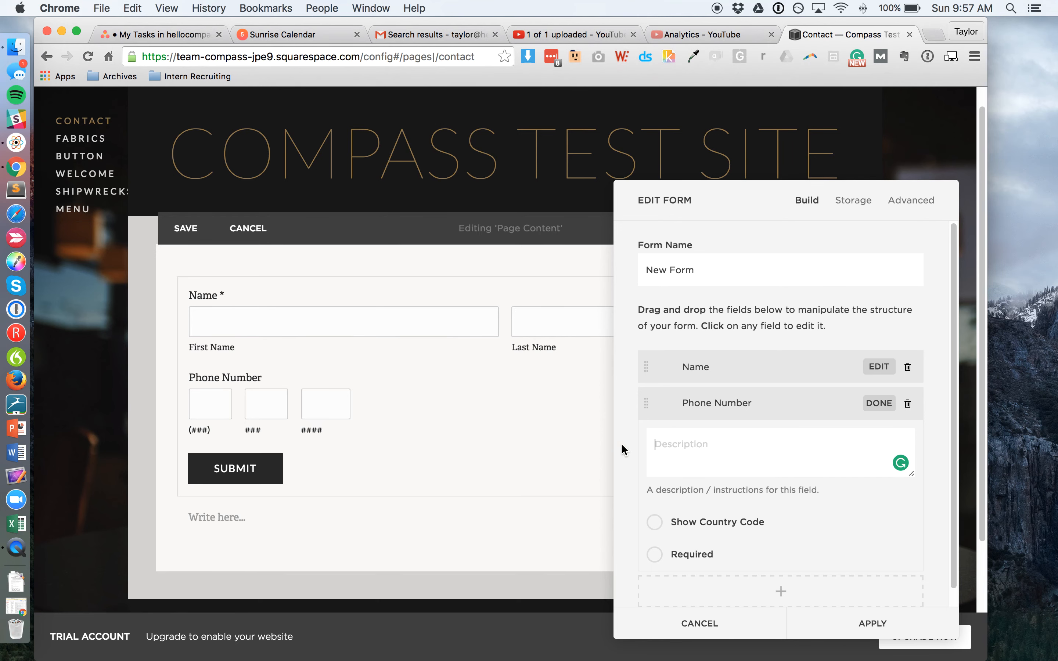
pyautogui.scroll(-2, 678, 531)
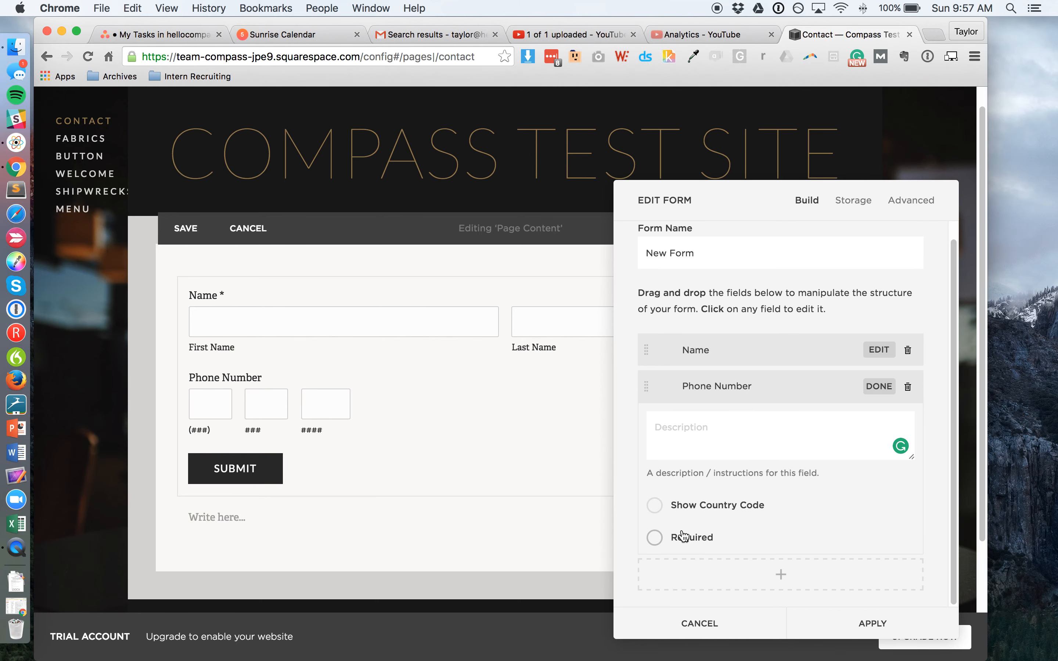
pyautogui.click(654, 539)
pyautogui.click(653, 540)
pyautogui.click(653, 540)
# Step: Apply and save the form, then submit a test entry in the full-width preview to trigger the phone error
pyautogui.click(853, 625)
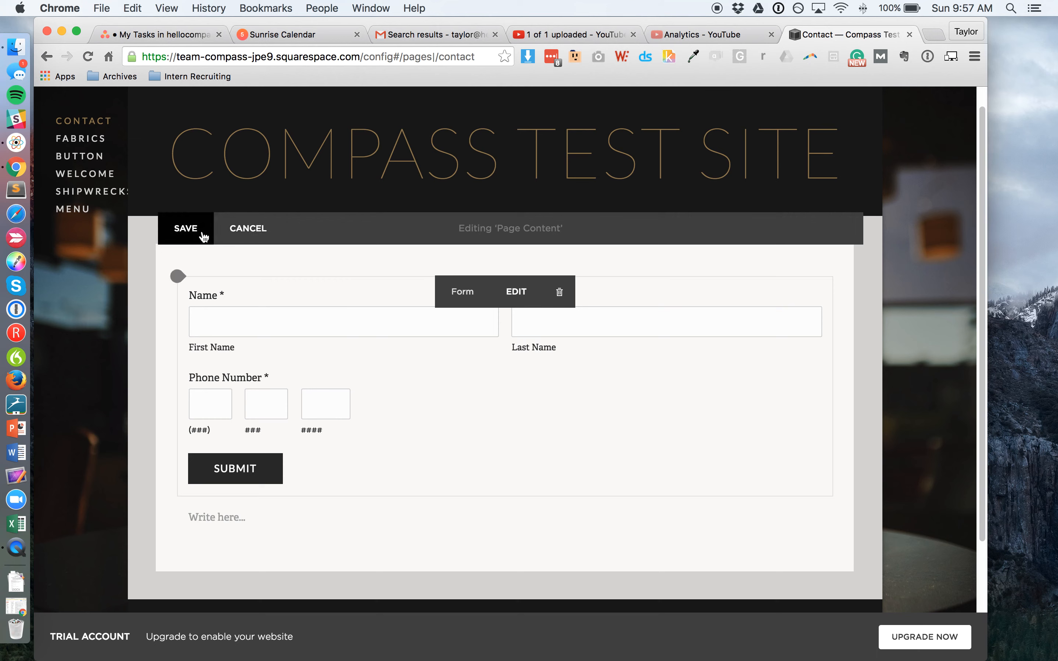
pyautogui.click(202, 235)
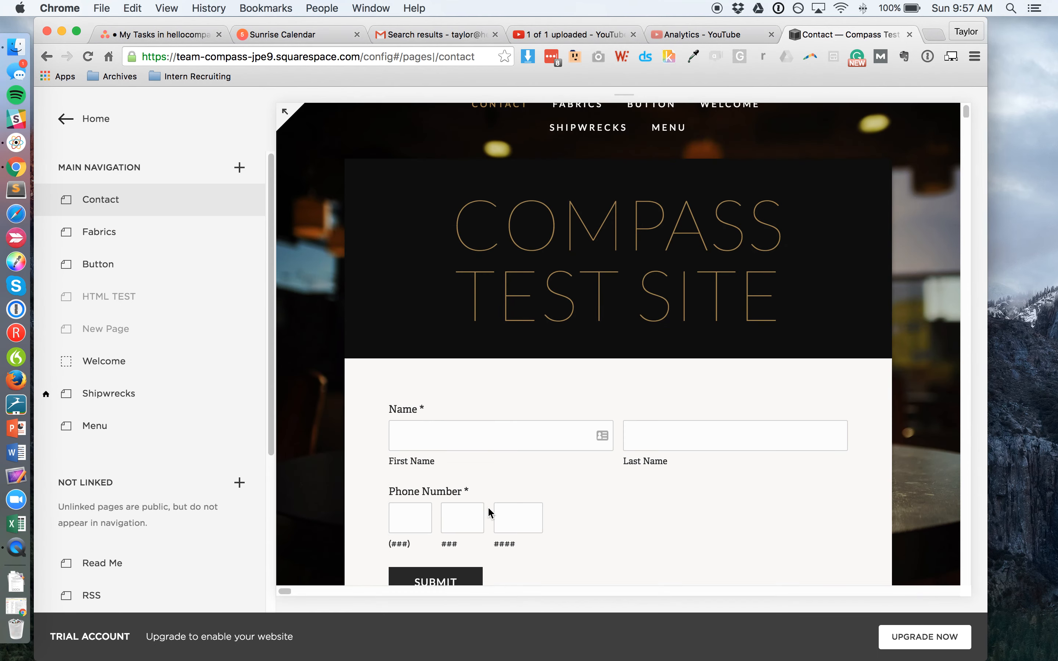
pyautogui.click(389, 213)
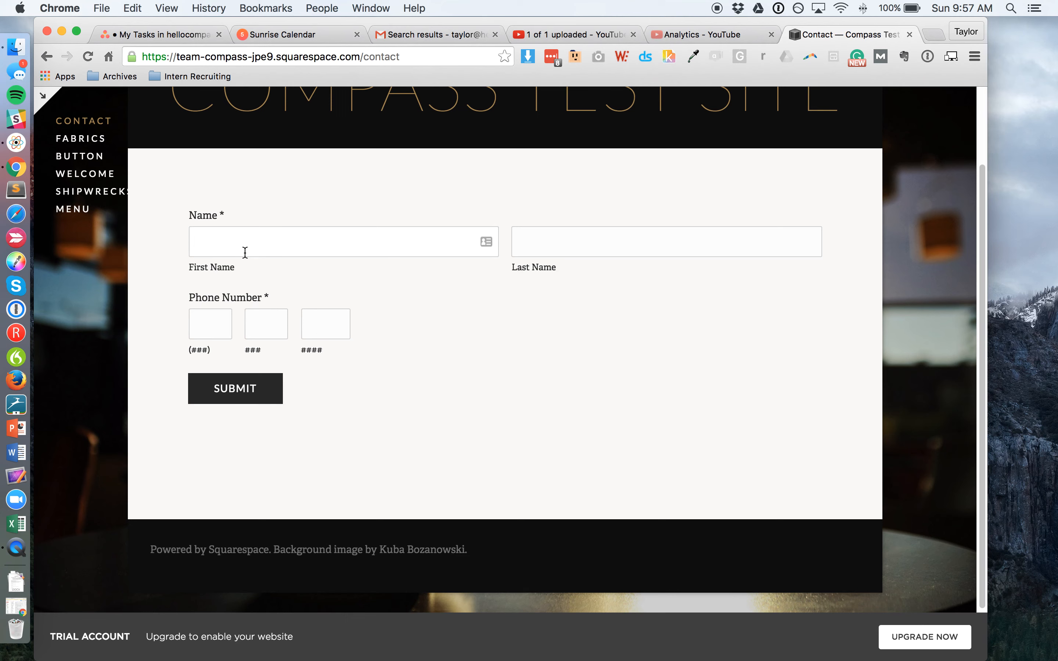
pyautogui.press('Tab')
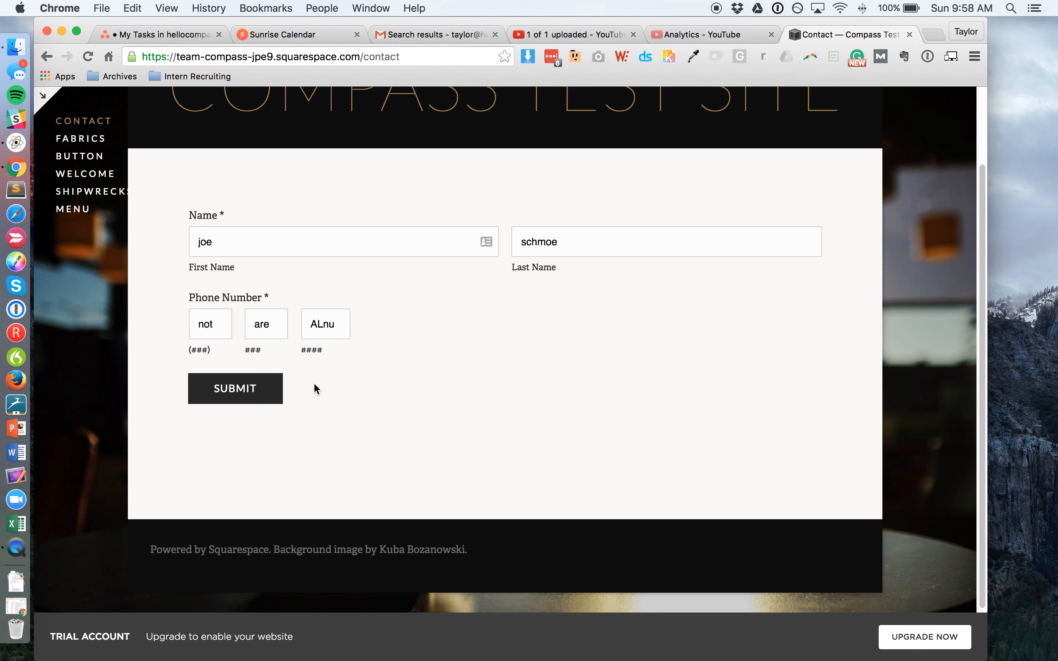
pyautogui.click(260, 393)
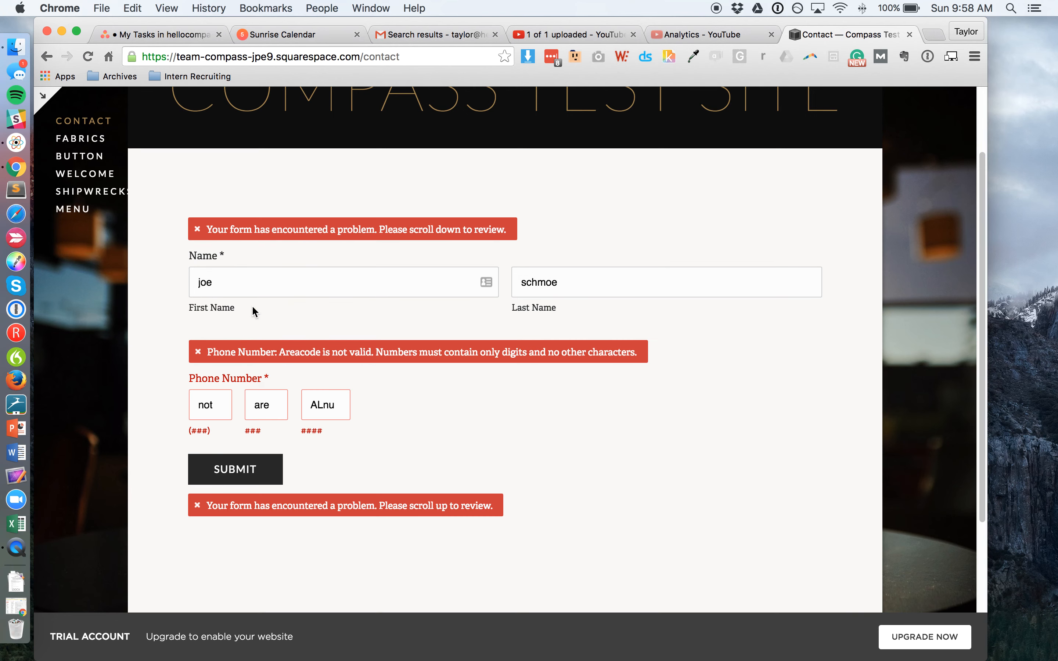
pyautogui.scroll(-1, 295, 261)
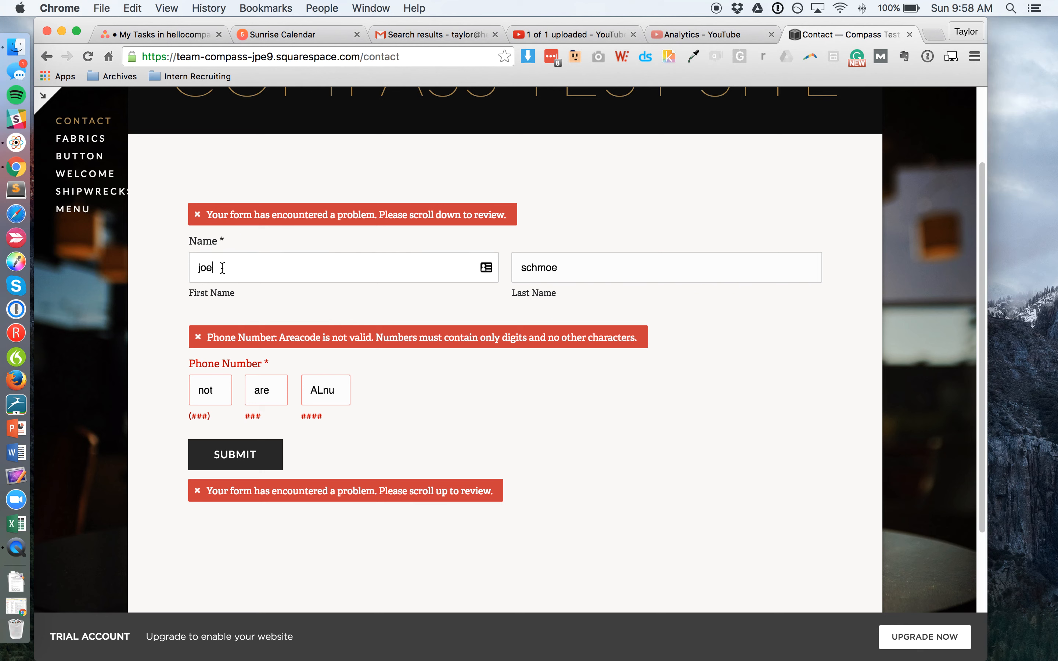
# Step: Re-enter the phone number as 777 / 777 / 77 and resubmit to get the Thank you! message
pyautogui.click(555, 272)
pyautogui.click(289, 273)
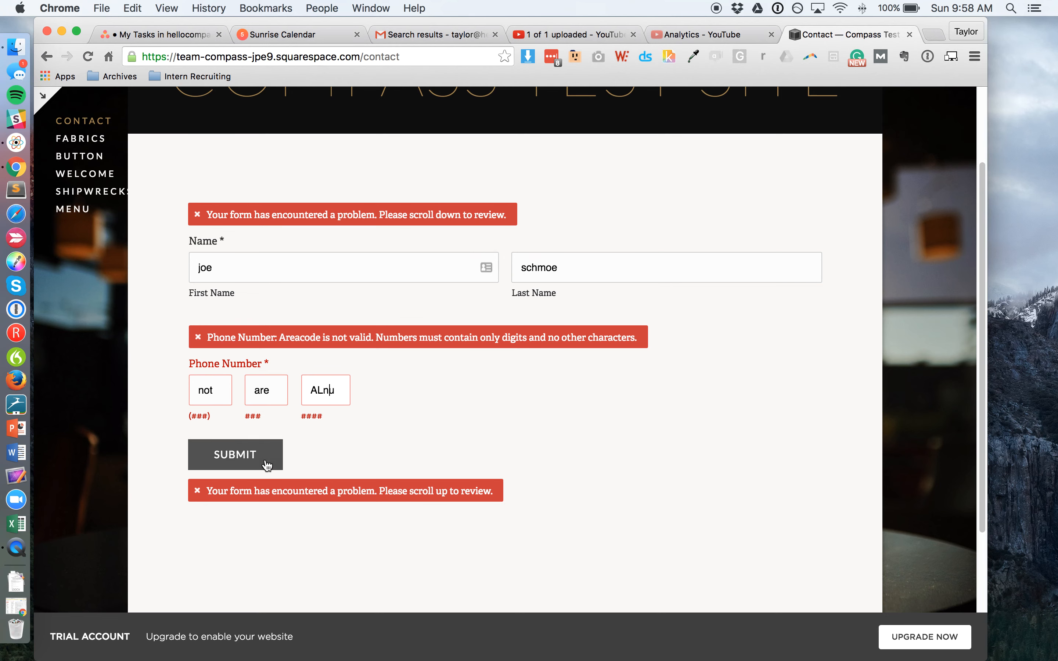
pyautogui.scroll(2, 208, 289)
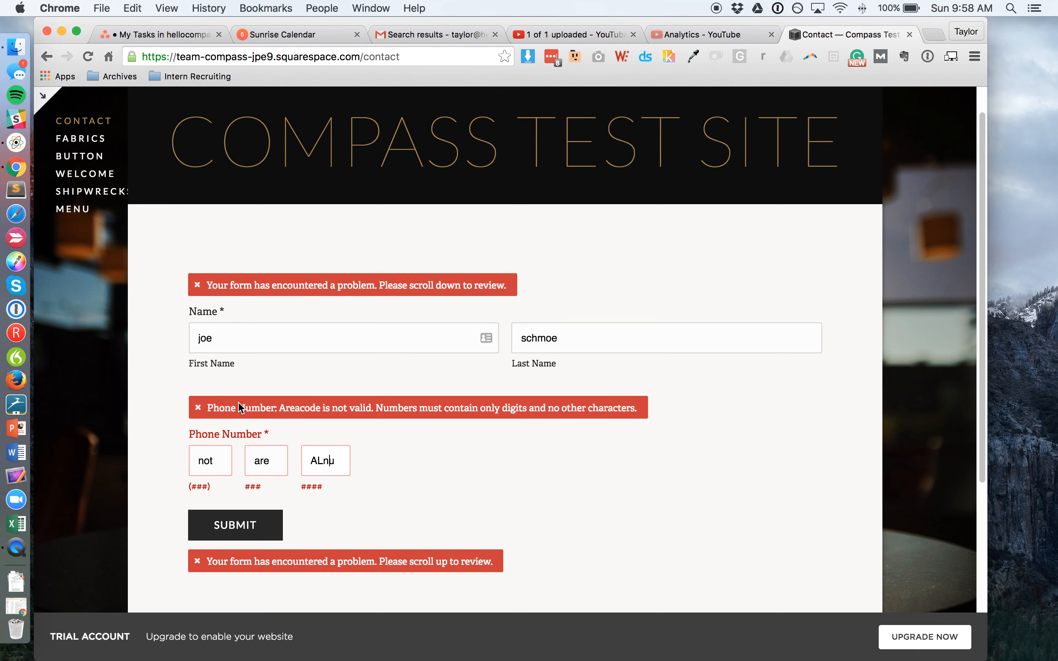
pyautogui.scroll(-2, 228, 390)
pyautogui.press('BackSpace')
pyautogui.press('BackSpace')
pyautogui.press('BackSpace')
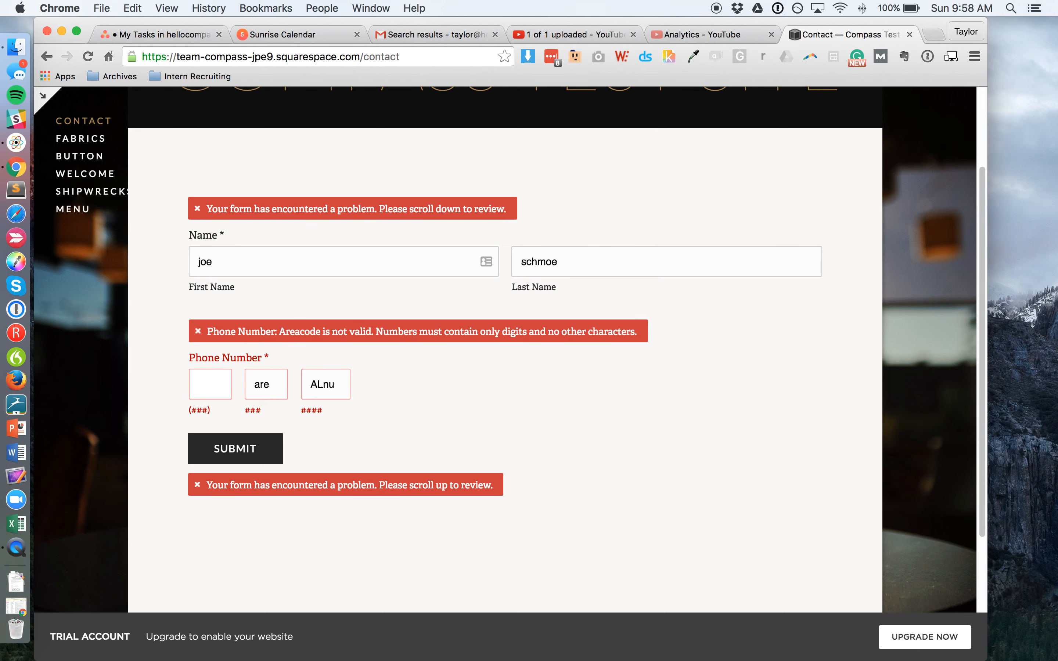
pyautogui.write('777')
pyautogui.press('Tab')
pyautogui.write('777')
pyautogui.press('Tab')
pyautogui.write('77')
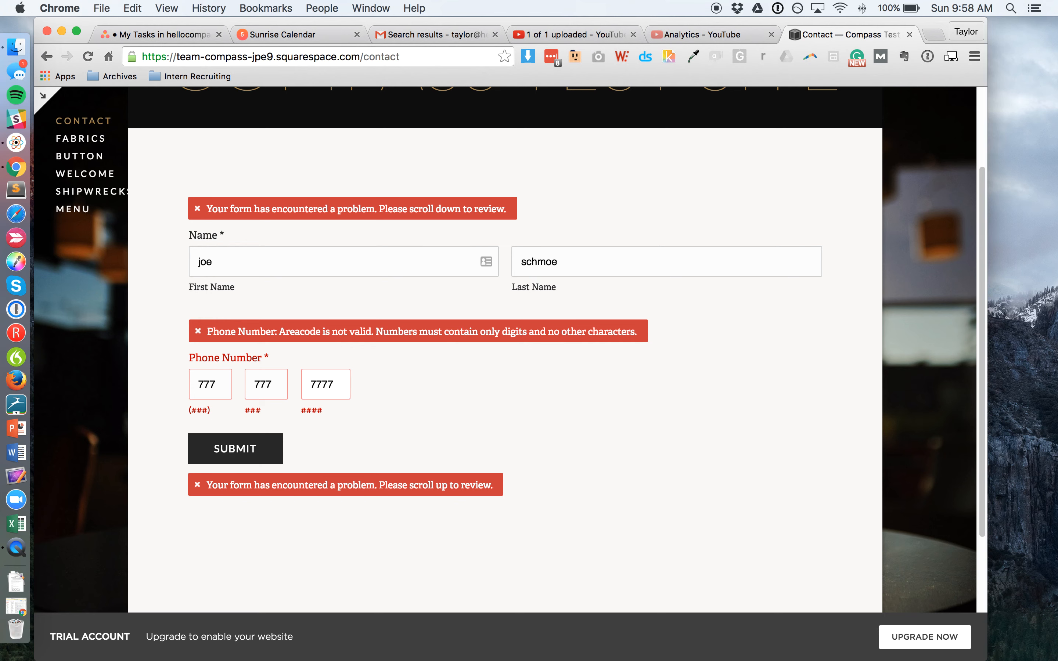
pyautogui.click(210, 455)
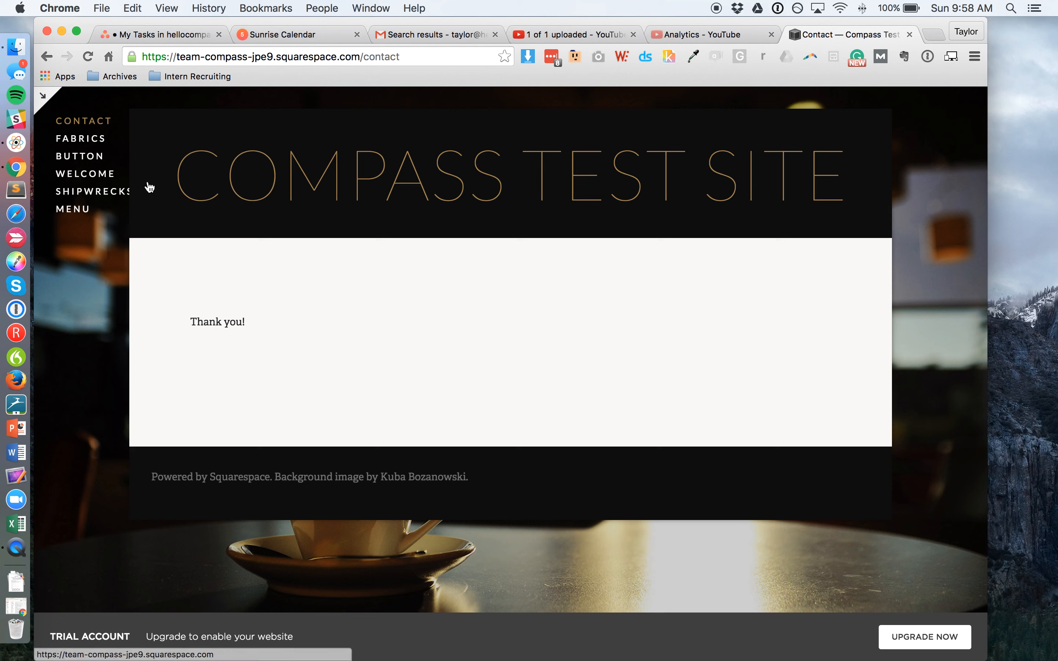
pyautogui.click(42, 96)
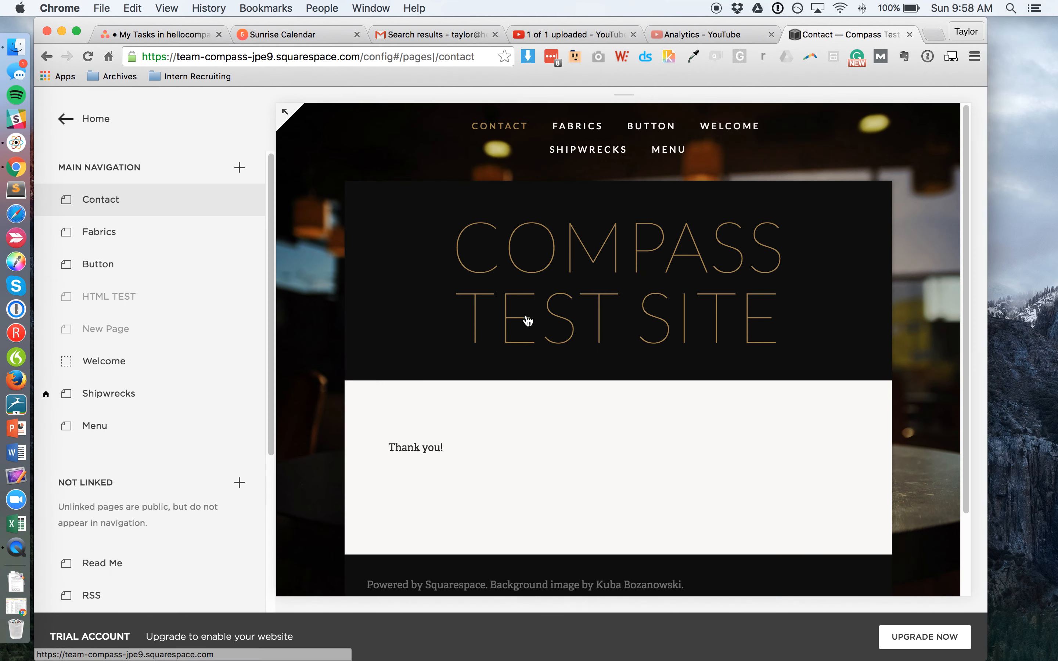
# Step: Open the contact form's settings and inspect the Name and Phone Number fields
pyautogui.scroll(-3, 480, 460)
pyautogui.moveTo(458, 425)
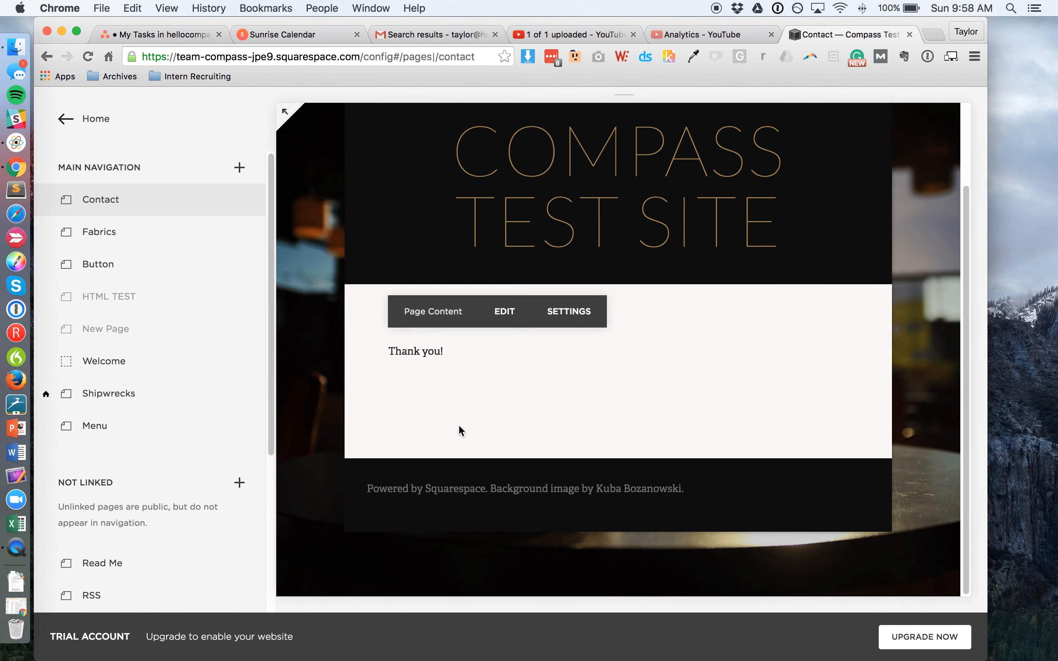
pyautogui.click(507, 312)
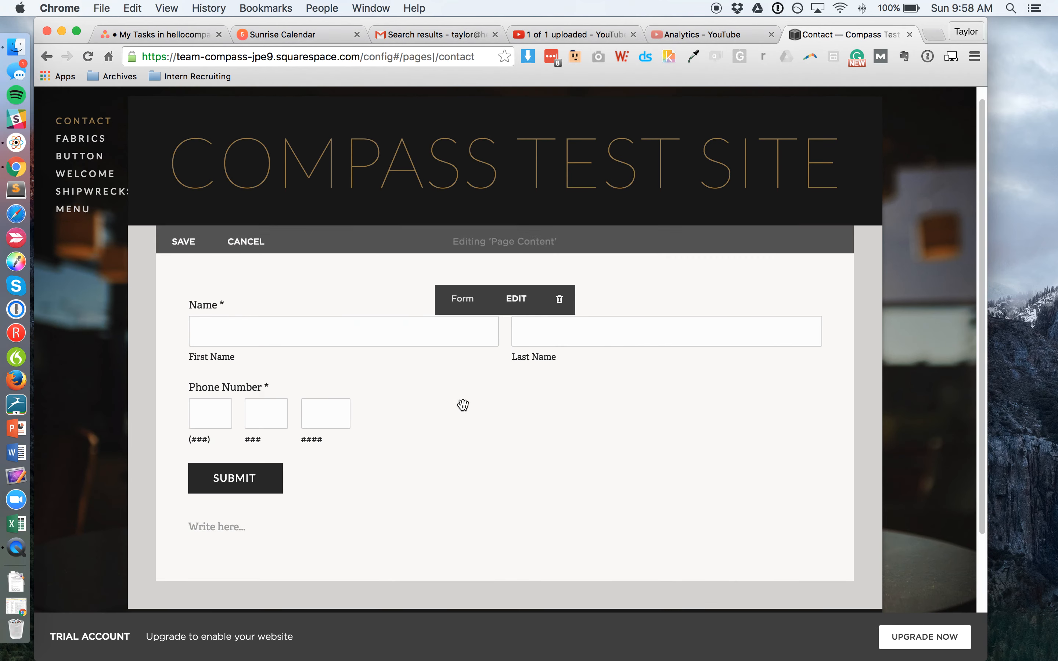
pyautogui.scroll(1, 379, 280)
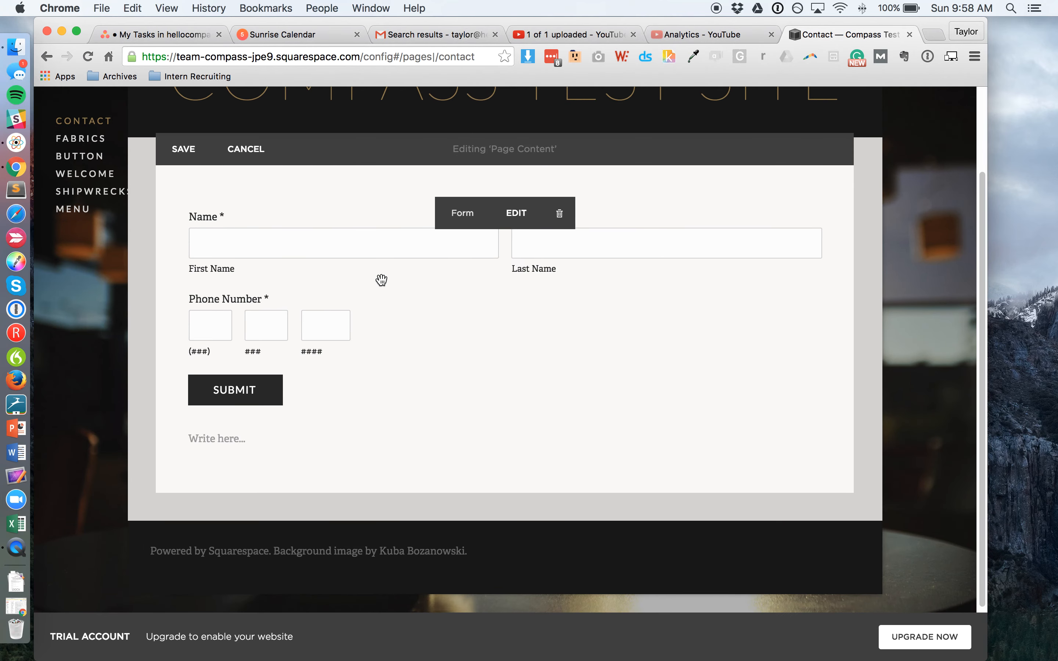
pyautogui.click(518, 220)
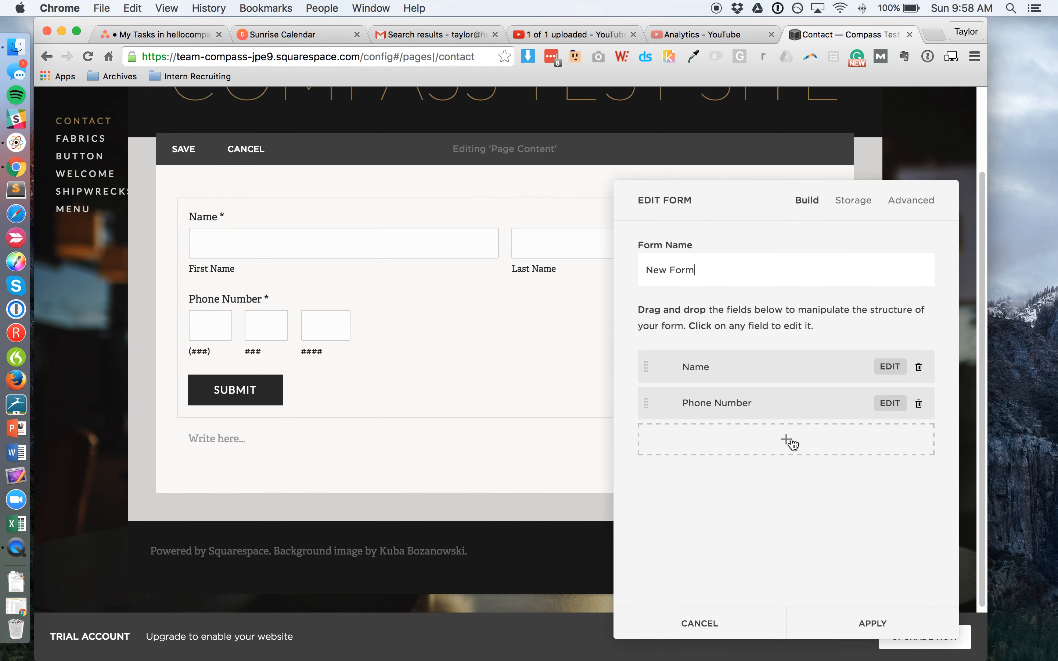
pyautogui.click(890, 407)
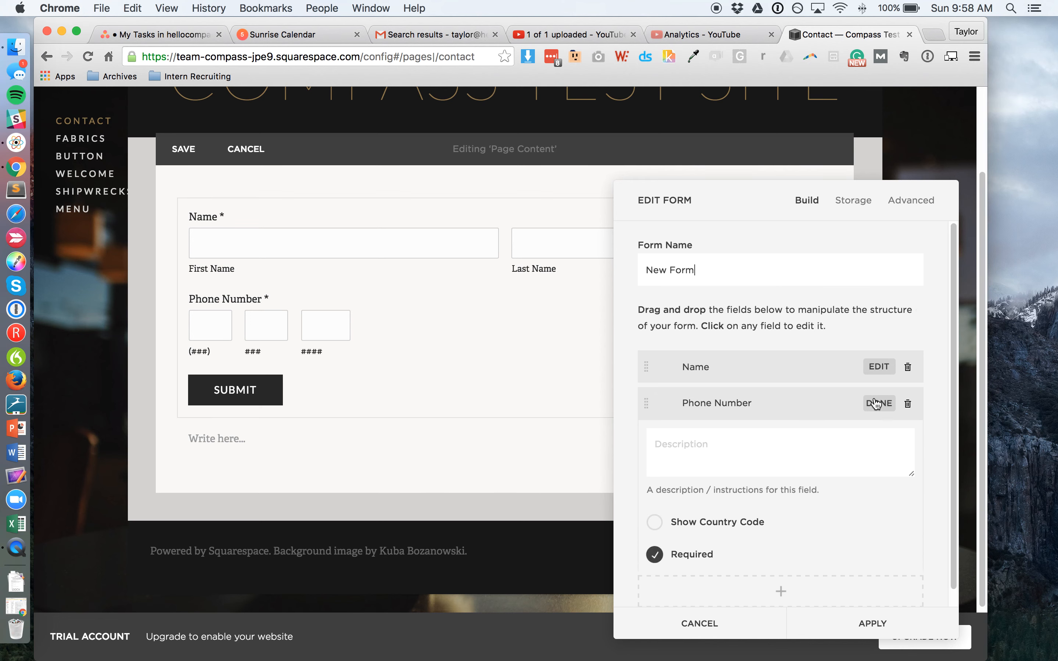
pyautogui.click(877, 368)
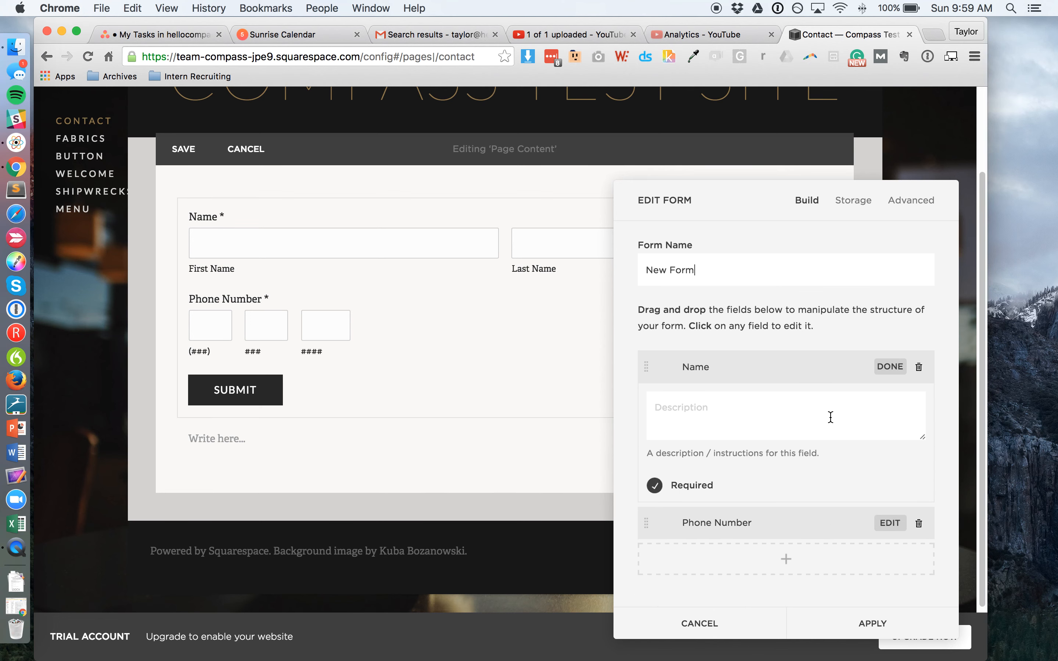
pyautogui.click(890, 367)
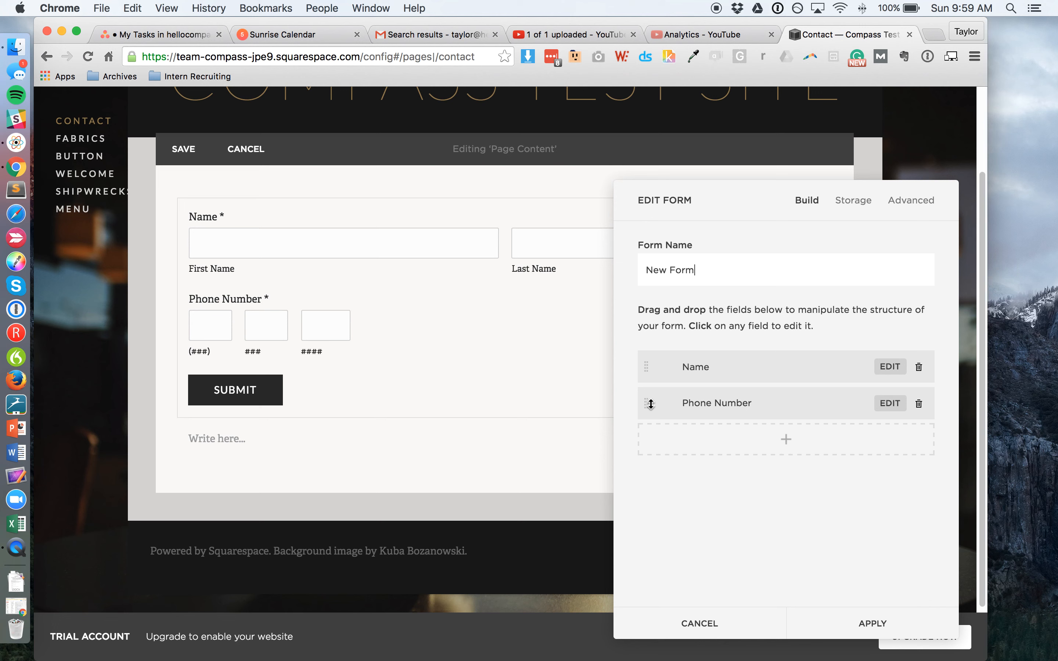
pyautogui.moveTo(649, 404)
pyautogui.mouseDown()
pyautogui.moveTo(642, 366)
pyautogui.moveTo(657, 414)
pyautogui.moveTo(658, 366)
pyautogui.moveTo(665, 407)
pyautogui.mouseUp()
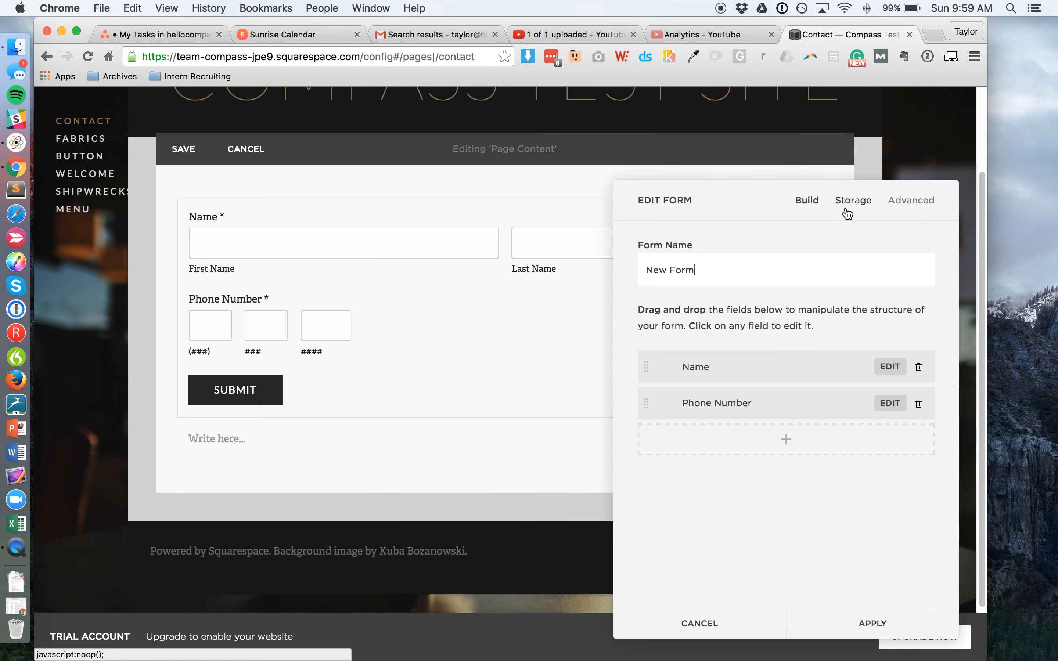
# Step: Check the form's Storage settings, which send submissions by email
pyautogui.click(787, 439)
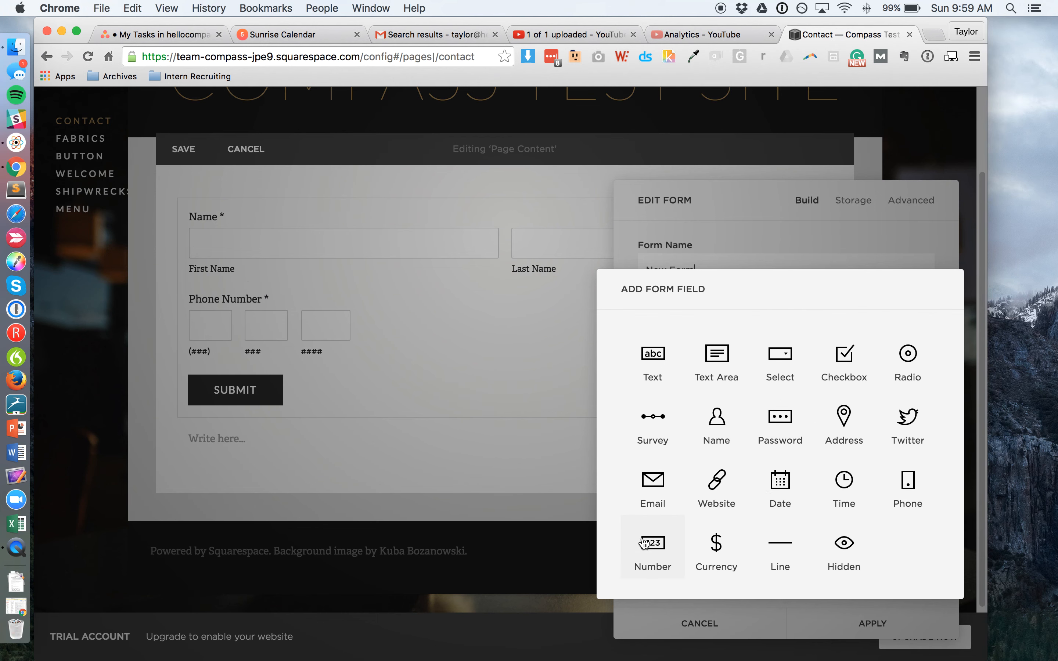
pyautogui.click(717, 627)
pyautogui.click(857, 202)
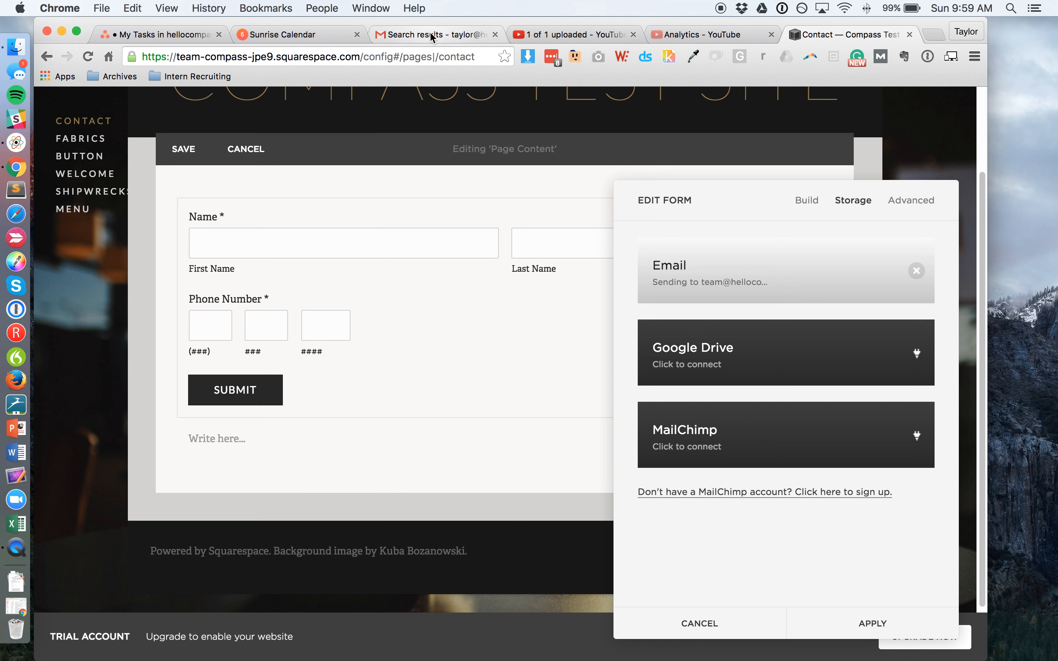
pyautogui.click(451, 36)
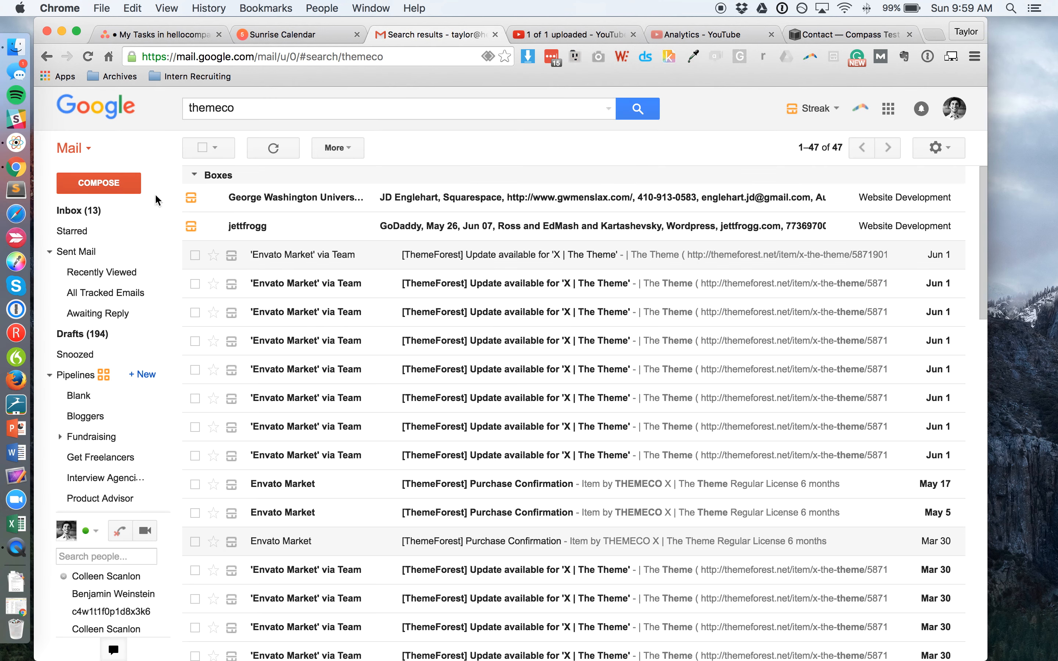
# Step: Open the 'Form Submission - New Form' email in Gmail and check the submitted phone number
pyautogui.click(123, 216)
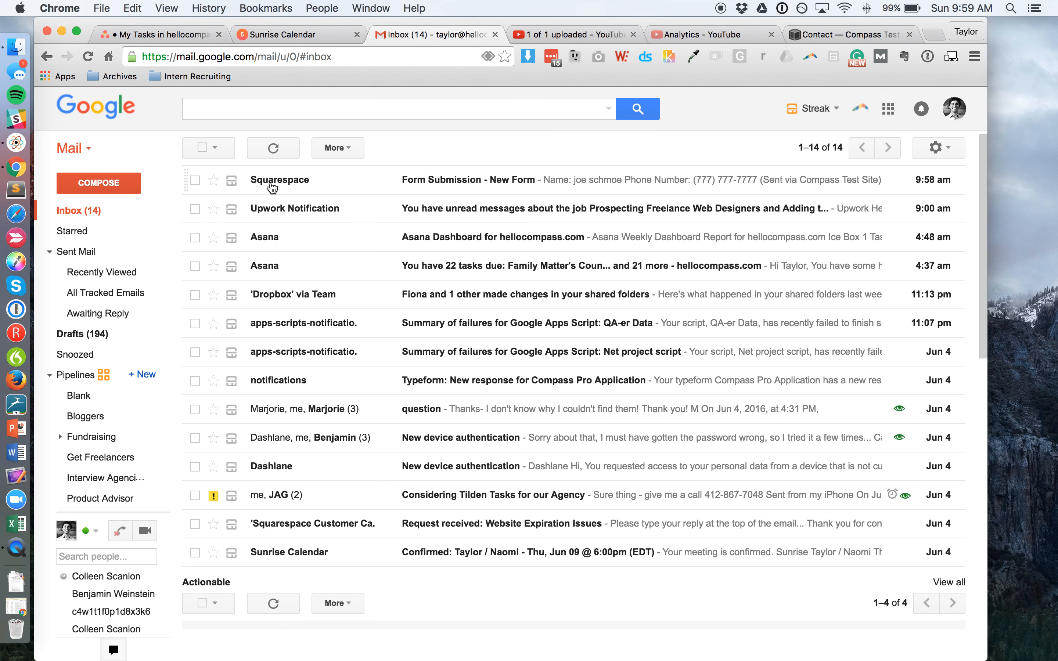
pyautogui.click(400, 186)
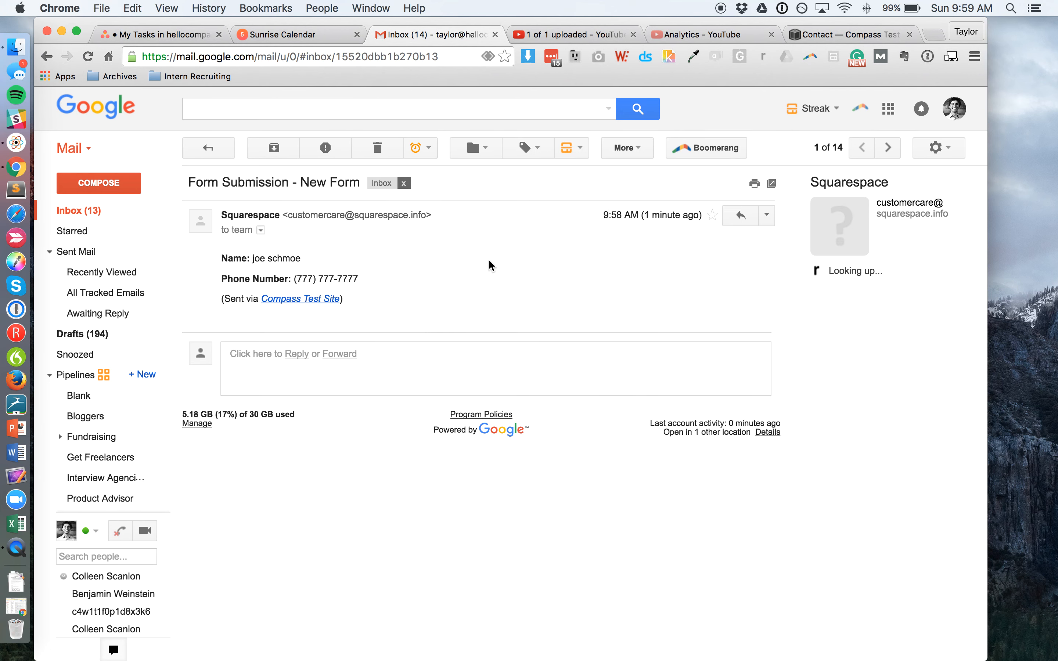
pyautogui.moveTo(301, 280); pyautogui.dragTo(364, 279)
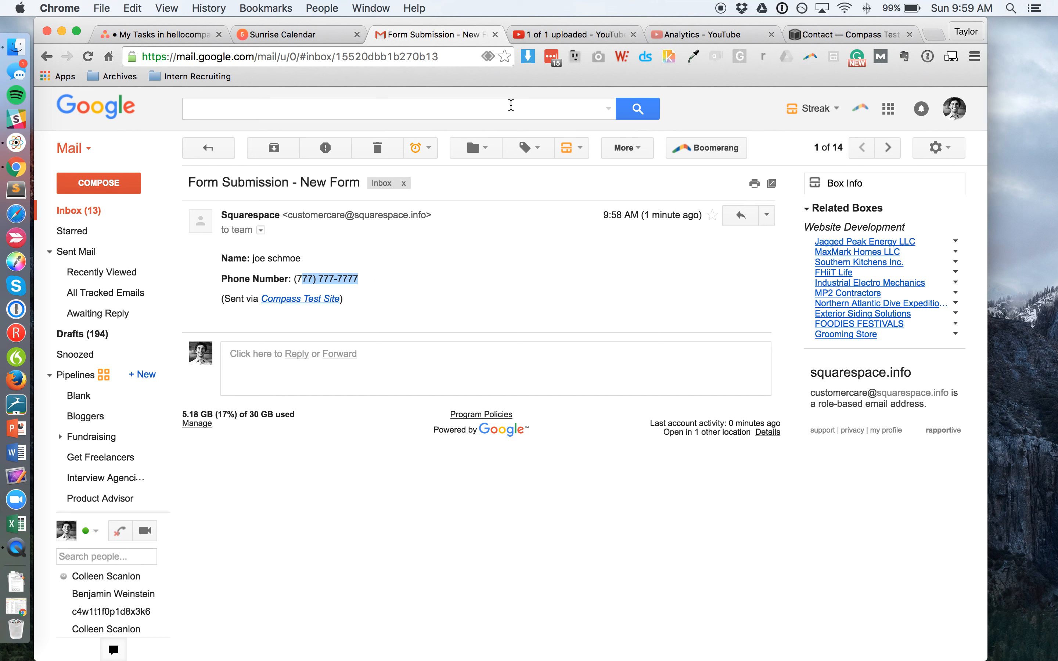
pyautogui.click(884, 35)
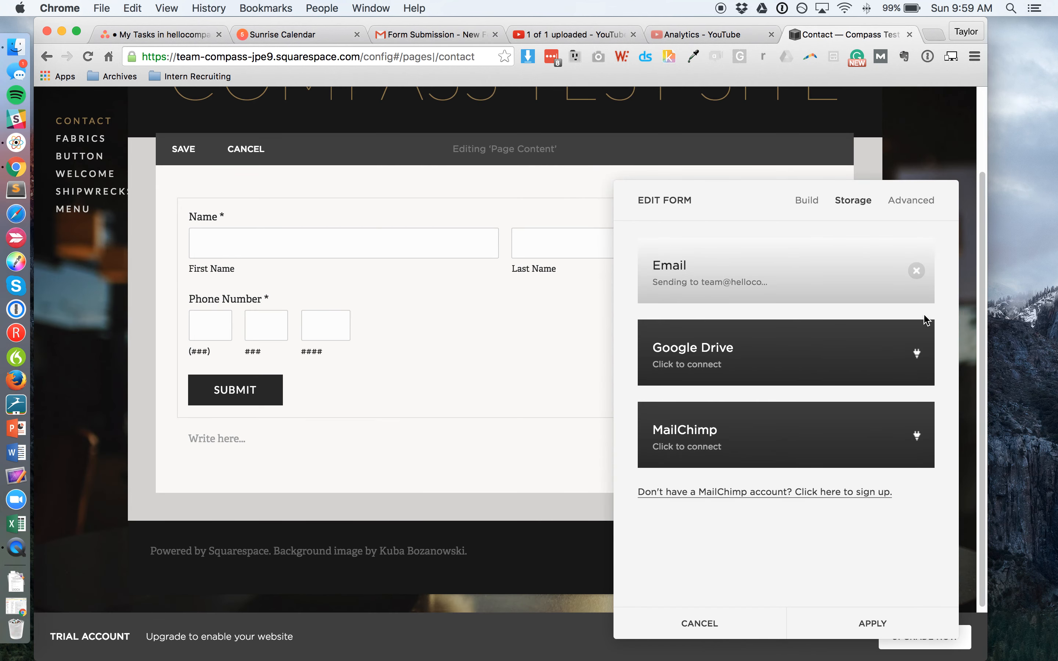
# Step: Replace the form's storage email recipient with a new address and connect it
pyautogui.click(917, 274)
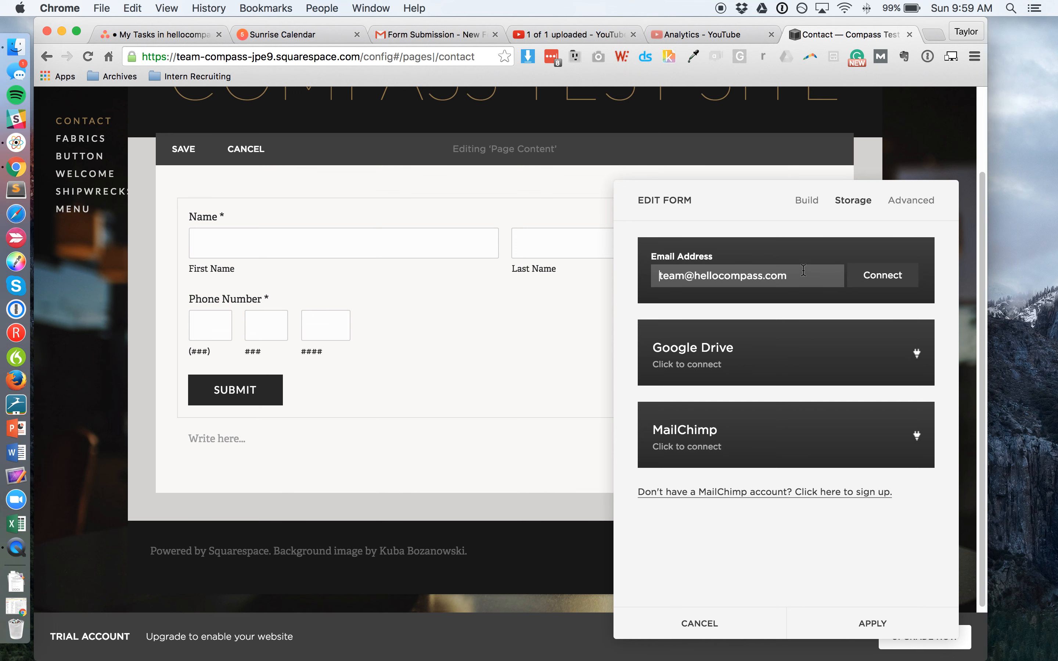
pyautogui.press('super+a')
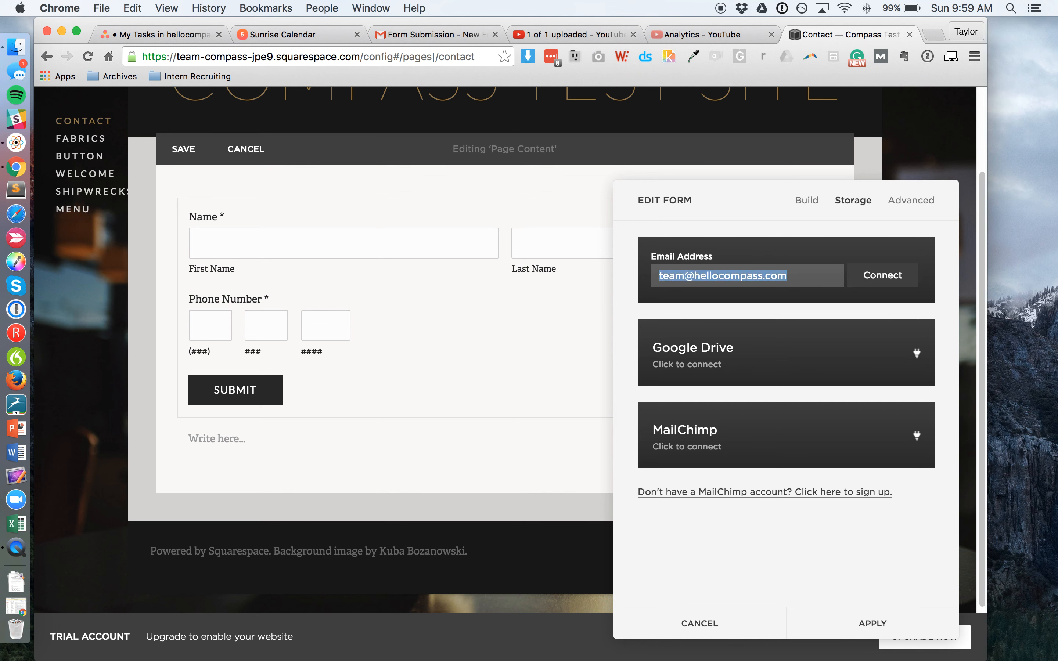
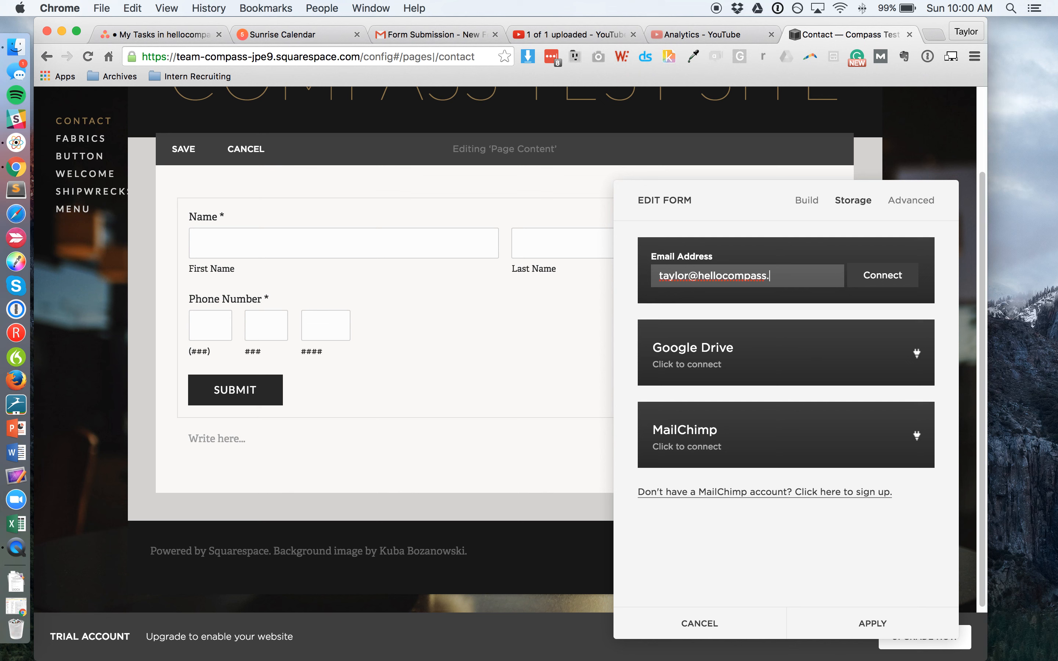
pyautogui.click(902, 276)
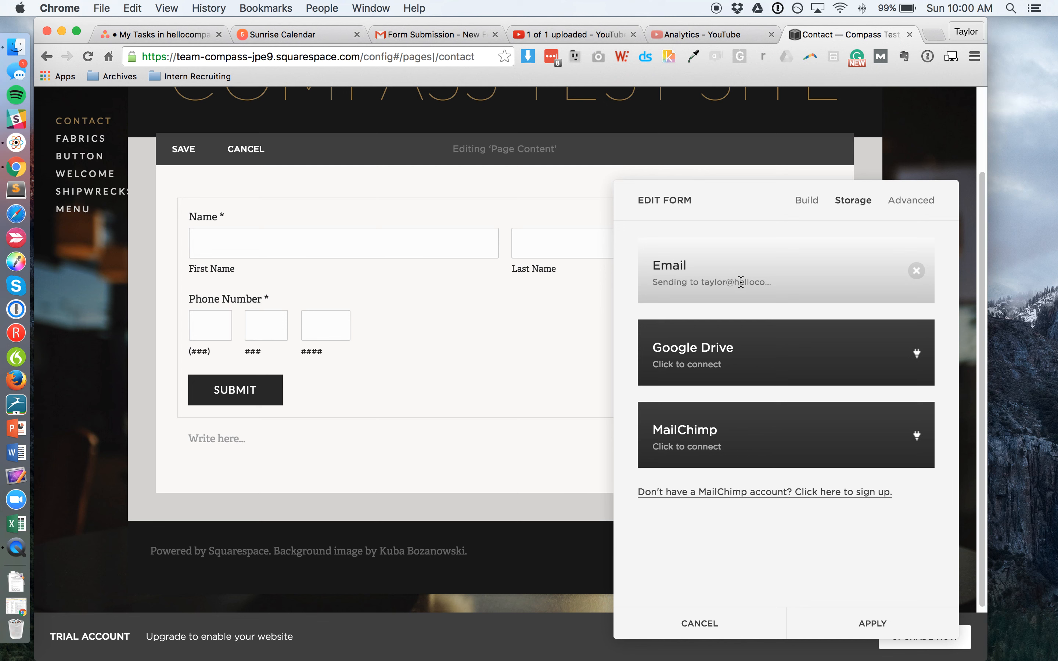
pyautogui.click(911, 201)
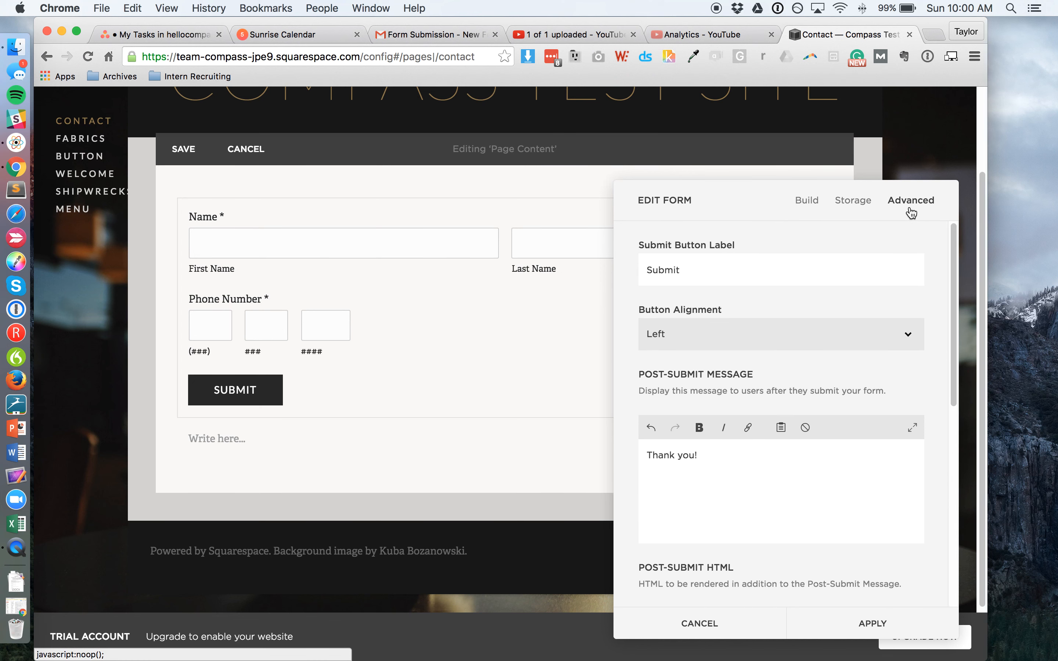
# Step: Set the submit button label to 'Yolo' and its alignment to Center
pyautogui.click(848, 202)
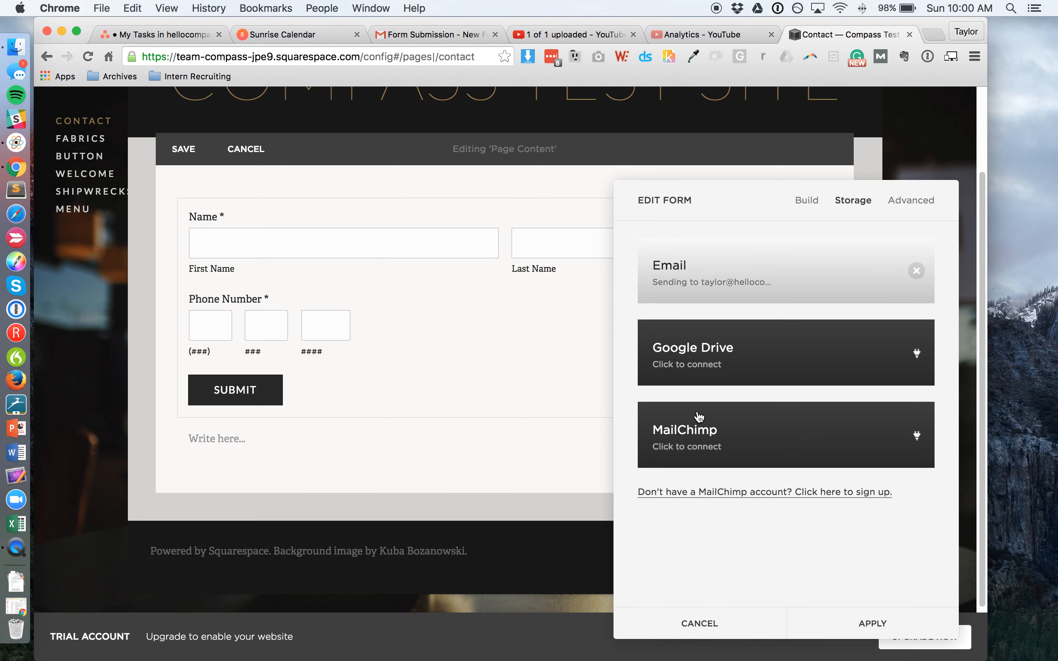
pyautogui.click(917, 204)
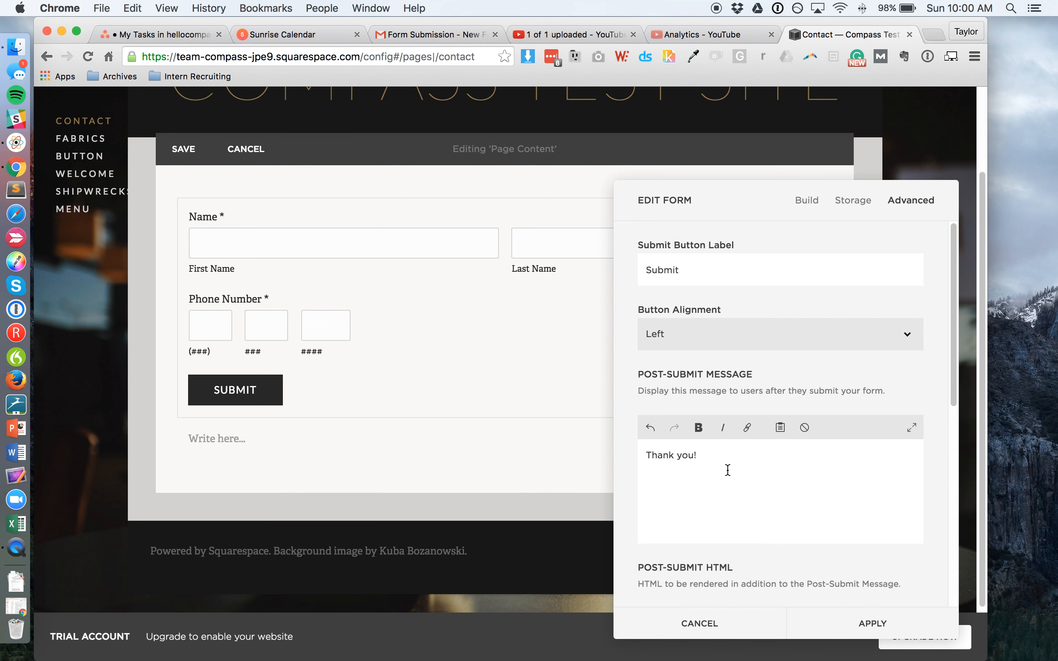
pyautogui.doubleClick(696, 276)
pyautogui.write('Yolo')
pyautogui.click(716, 339)
pyautogui.click(694, 347)
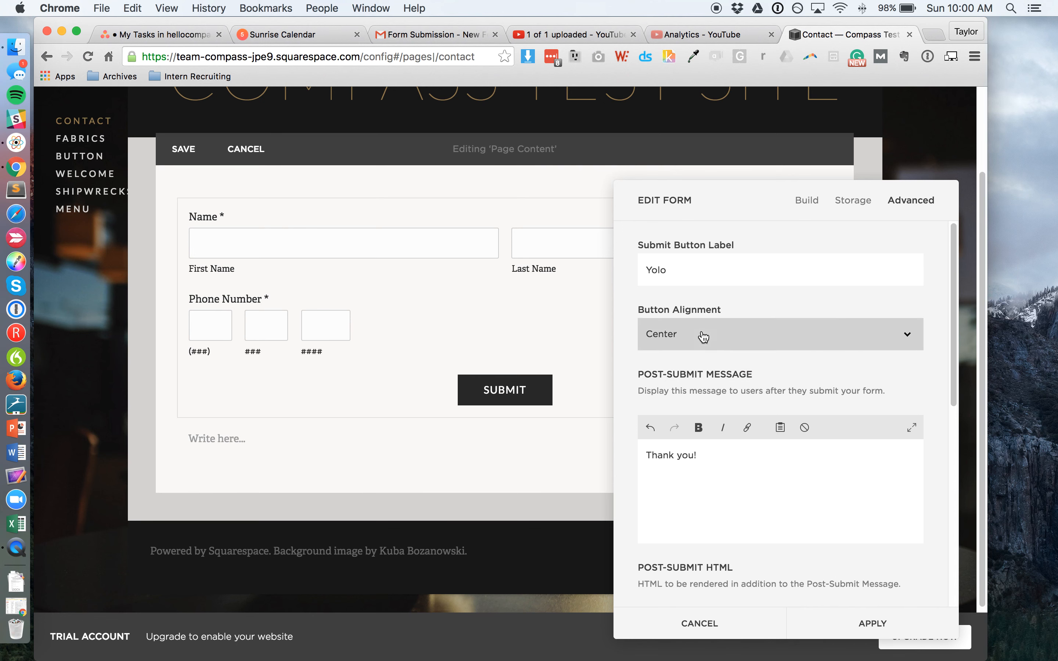
pyautogui.moveTo(736, 198); pyautogui.dragTo(673, 213)
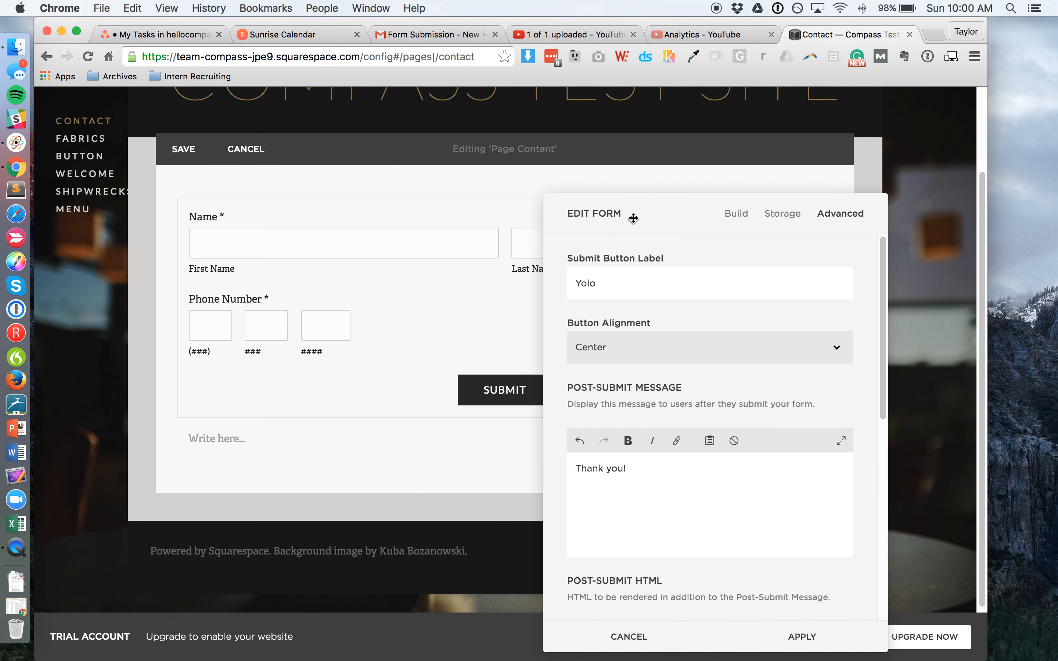
# Step: Change the submit button alignment to Right
pyautogui.moveTo(636, 214); pyautogui.dragTo(208, 136)
pyautogui.click(235, 280)
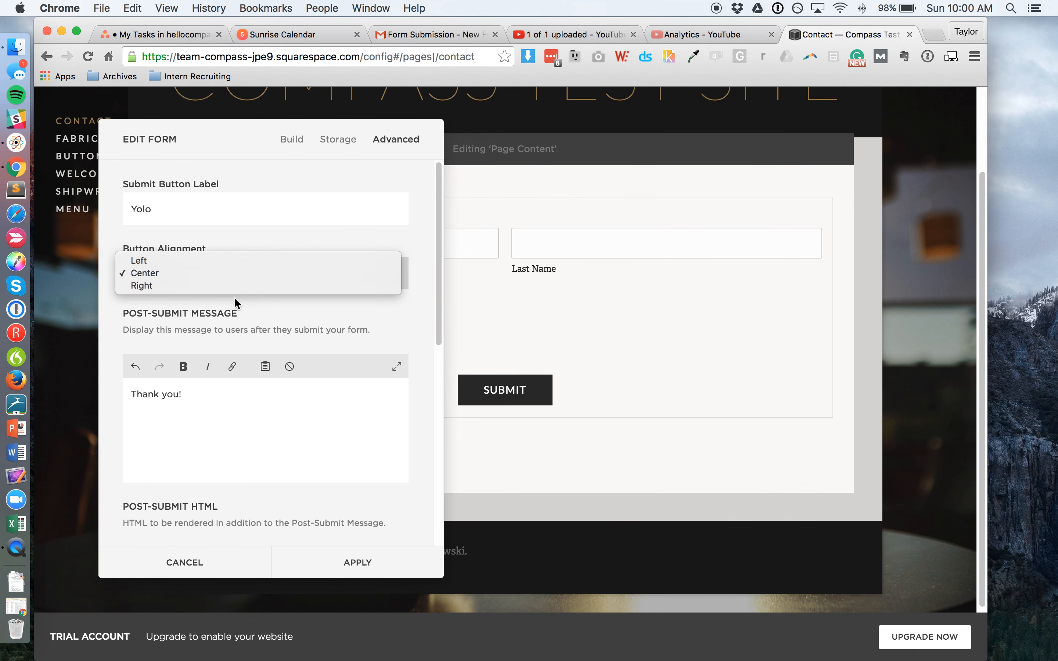
pyautogui.click(240, 287)
# Step: Set the post-submit message to 'Thank you so kindly.', leave Post-Submit HTML empty, and apply
pyautogui.scroll(-1, 263, 377)
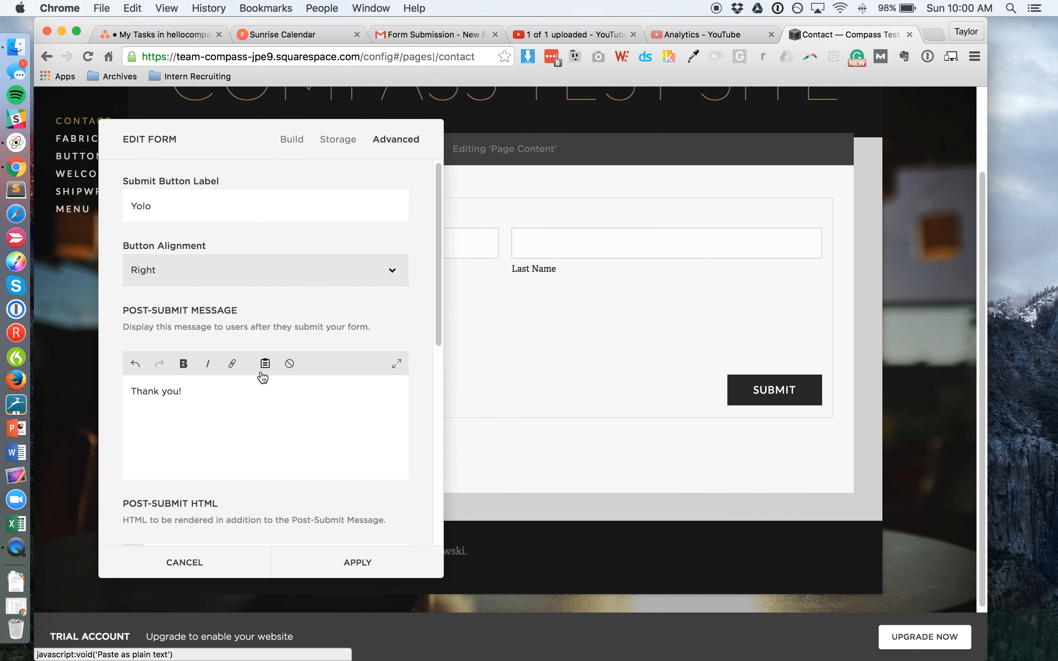
pyautogui.click(221, 388)
pyautogui.press('super+a')
pyautogui.press('BackSpace')
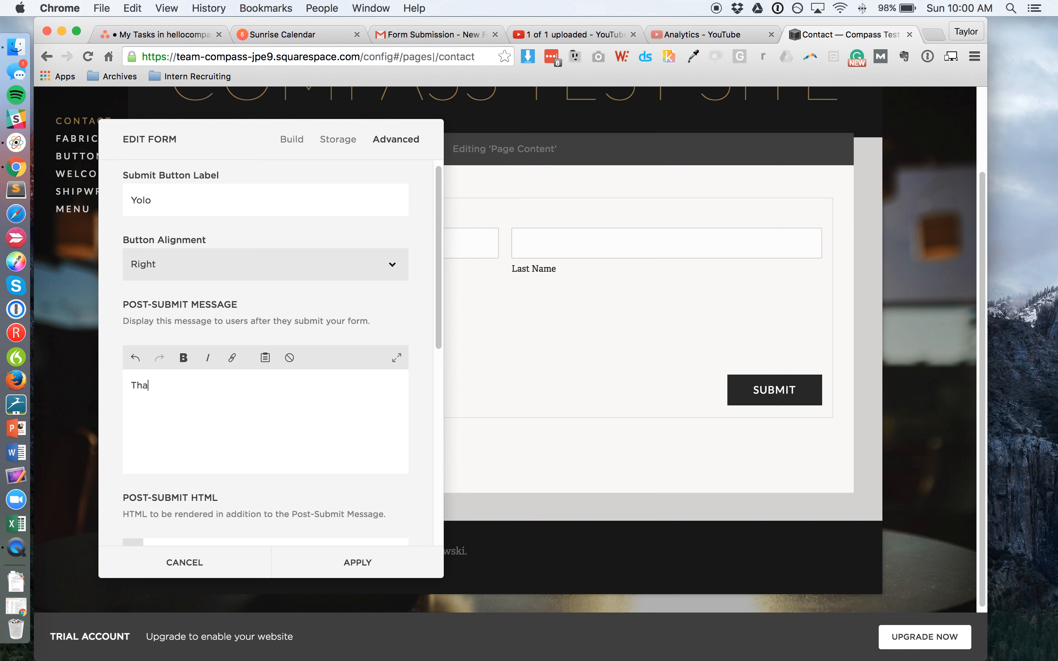
pyautogui.hotkey('alt', 'shift', 'Left')
pyautogui.press('BackSpace')
pyautogui.press('BackSpace')
pyautogui.press('BackSpace')
pyautogui.write('you so m')
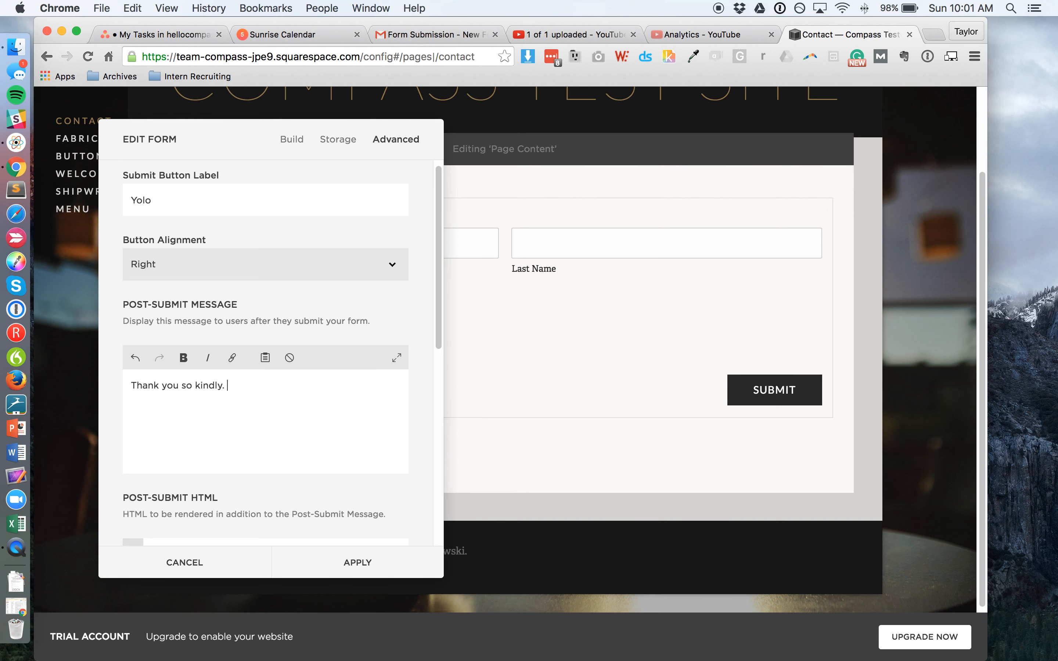
pyautogui.scroll(-5, 246, 410)
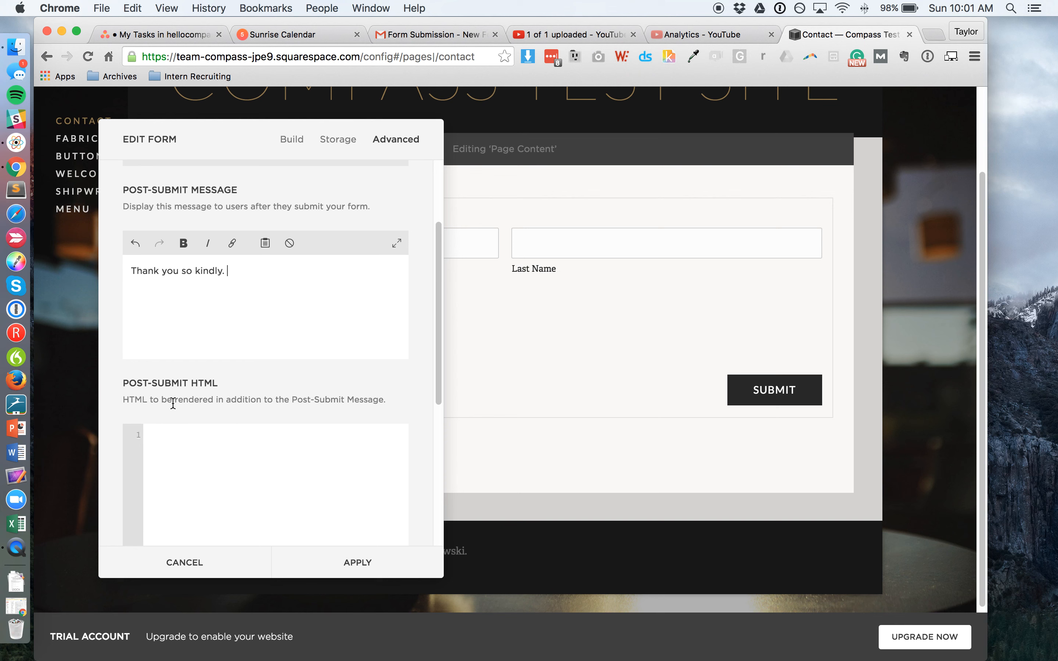
pyautogui.scroll(-4, 110, 417)
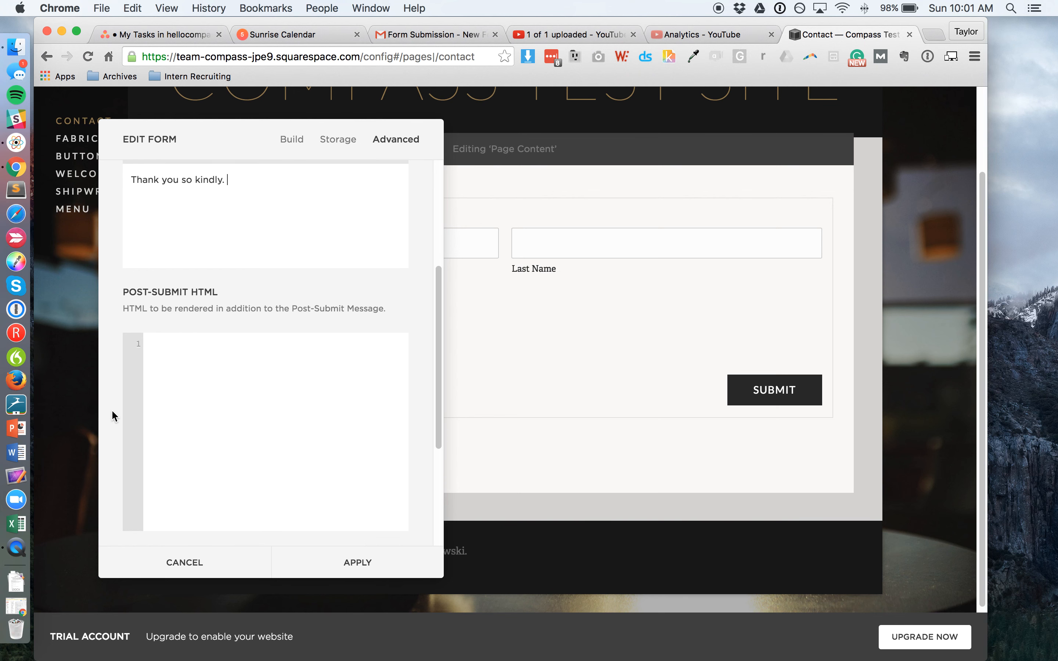
pyautogui.click(260, 342)
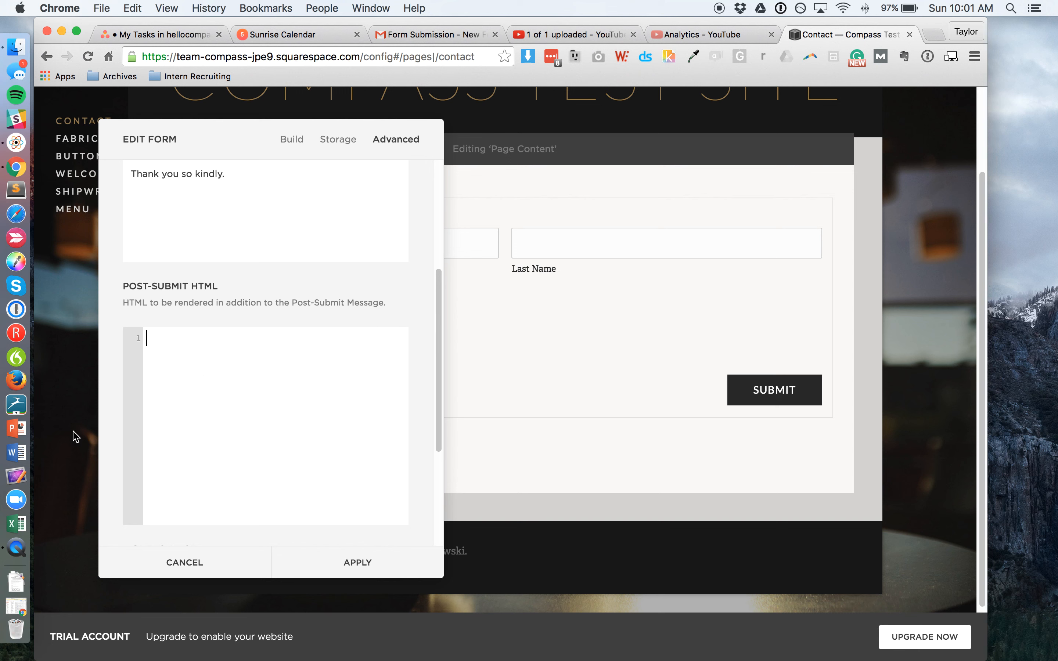
pyautogui.scroll(-5, 425, 323)
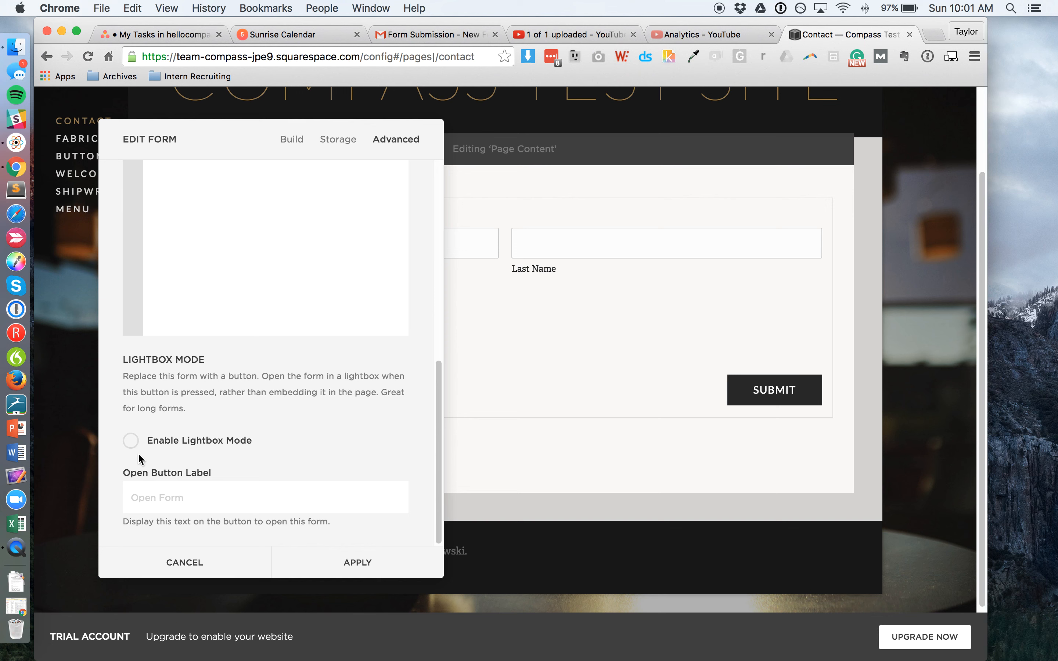
pyautogui.click(346, 563)
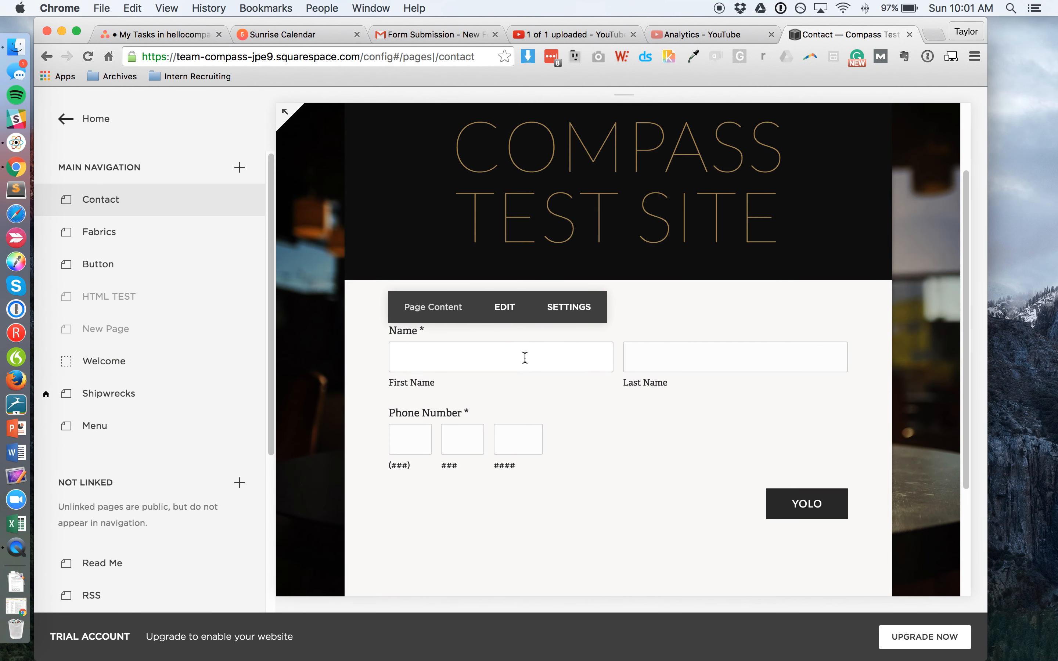
# Step: Submit a test entry with a sample name and phone number, then reopen the Contact page content for editing
pyautogui.click(525, 358)
pyautogui.write('taylor')
pyautogui.press('Tab')
pyautogui.write('sundali7777')
pyautogui.press('Return')
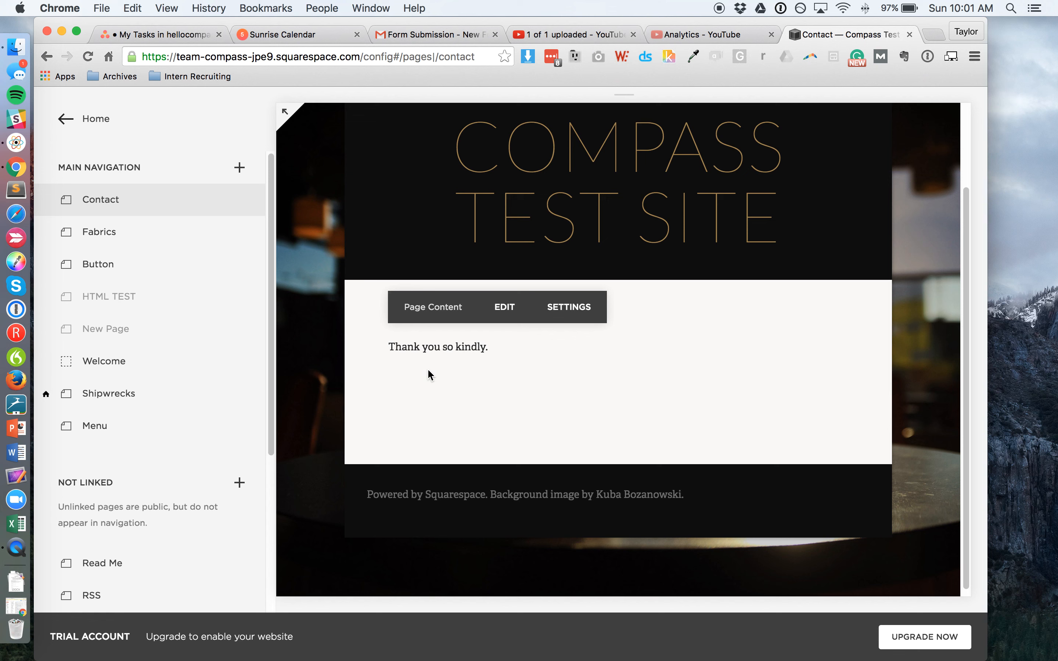
pyautogui.click(509, 377)
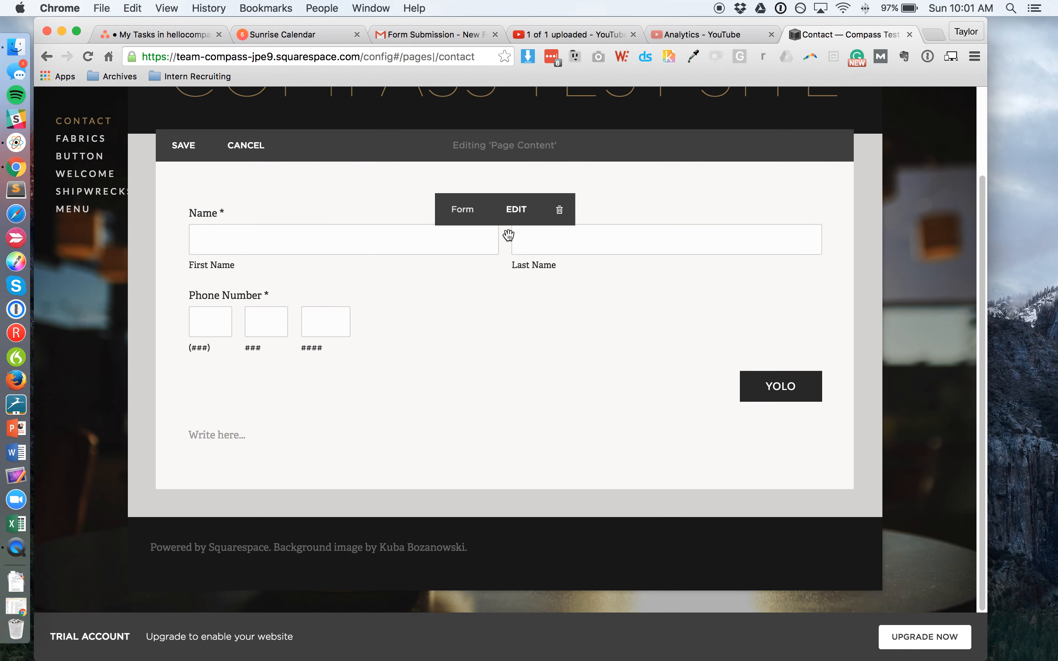
# Step: Enable Lightbox Mode in the form block's Advanced settings and apply the change
pyautogui.click(515, 219)
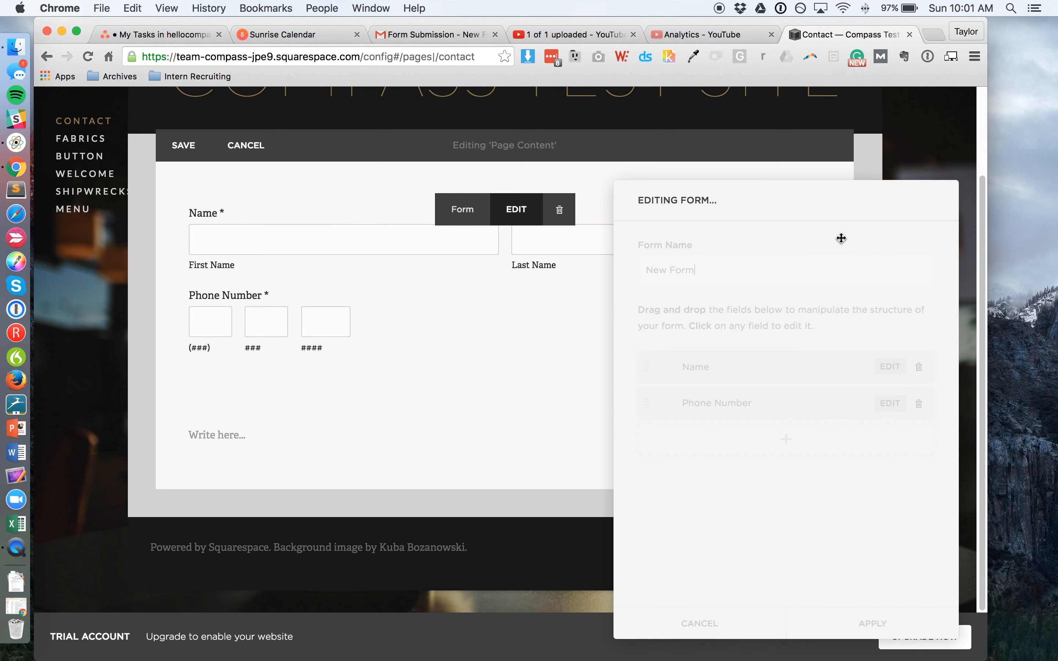
pyautogui.click(909, 202)
pyautogui.scroll(-10, 792, 403)
pyautogui.scroll(-1, 747, 447)
pyautogui.click(646, 501)
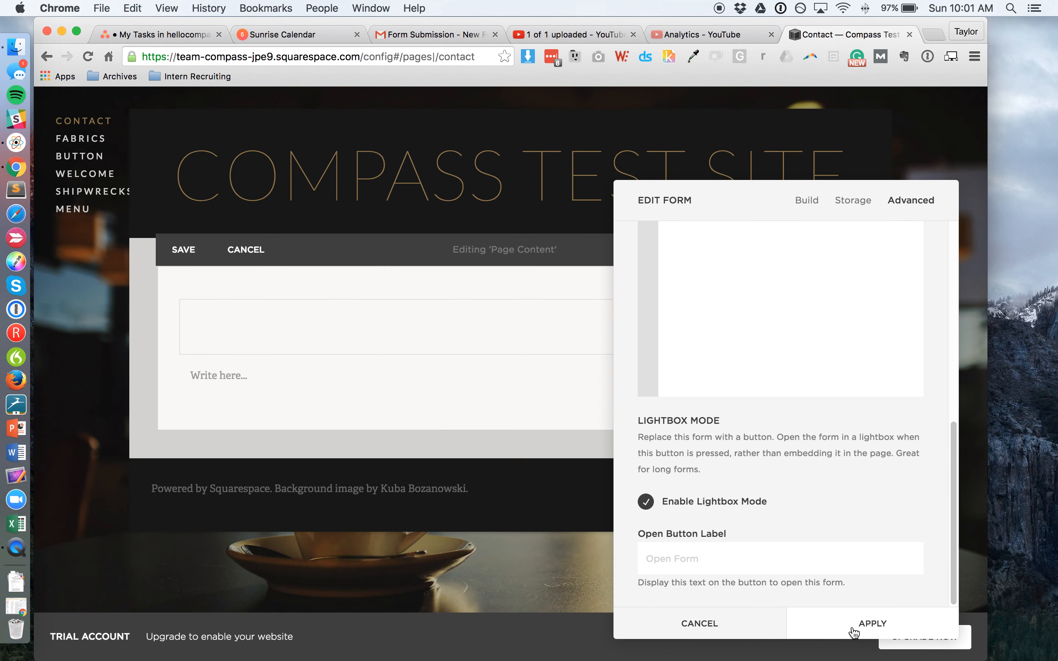
pyautogui.click(853, 624)
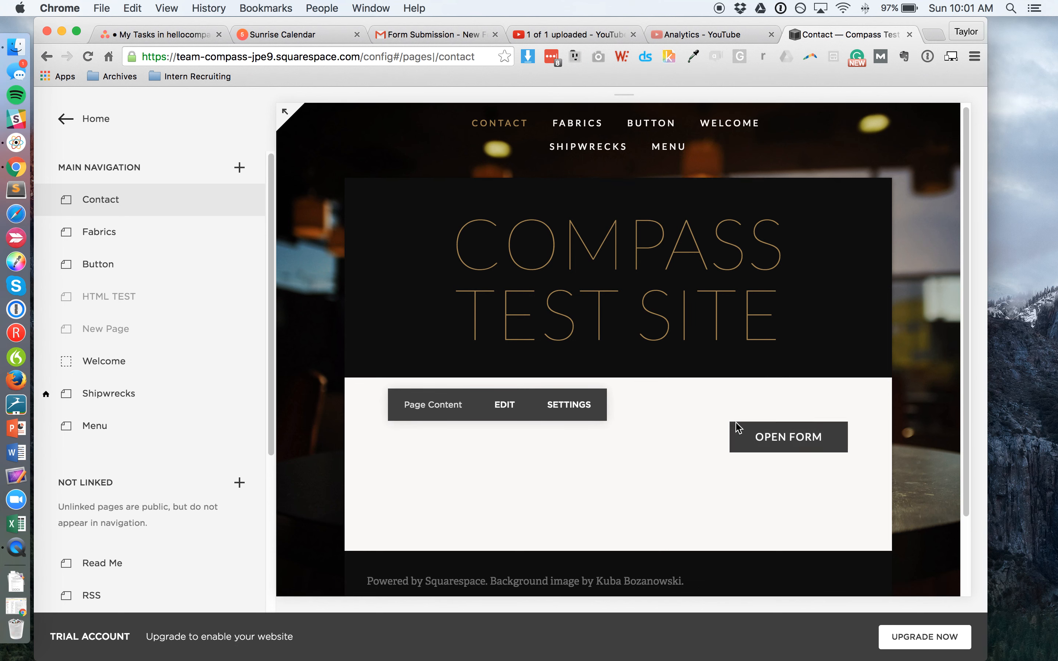
# Step: Reload the live Contact page at full width, test the Open Form lightbox, then close it
pyautogui.scroll(-1, 738, 428)
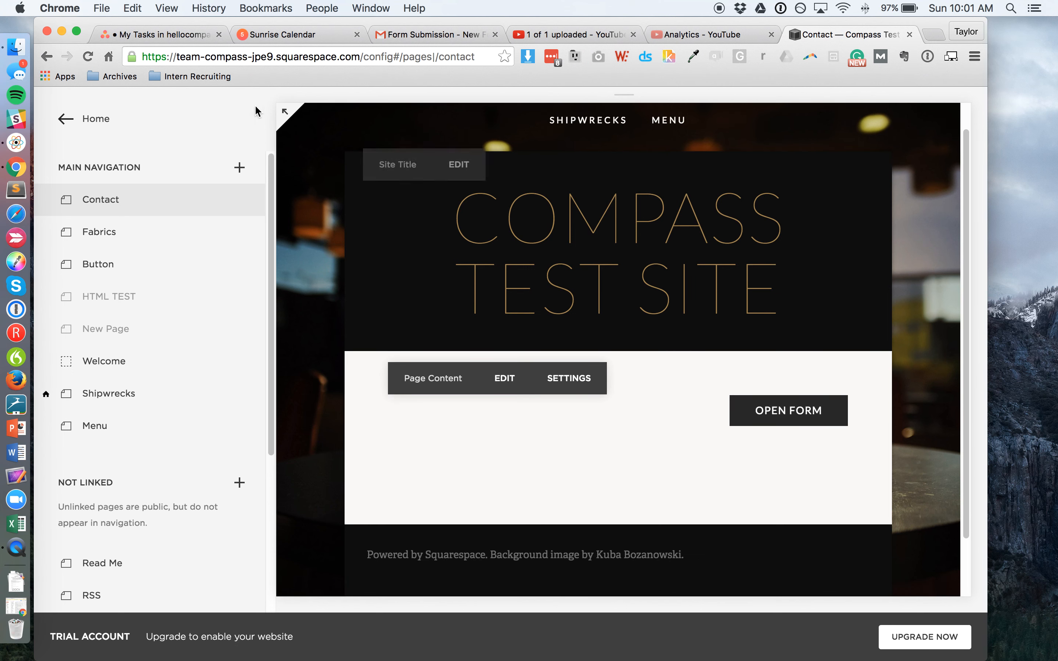
pyautogui.click(284, 111)
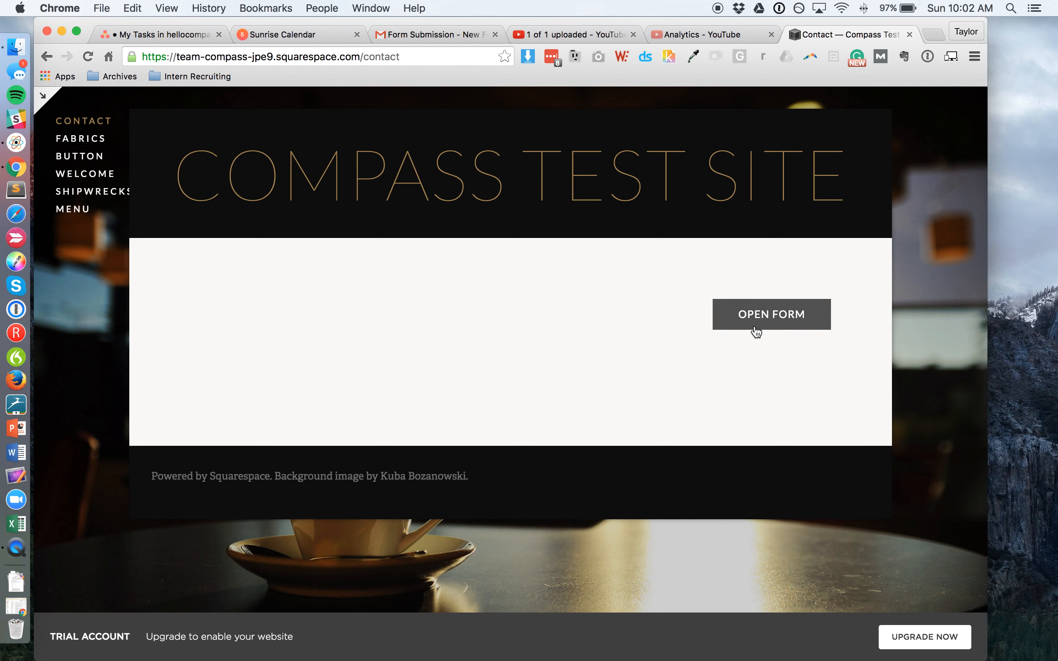
pyautogui.click(89, 57)
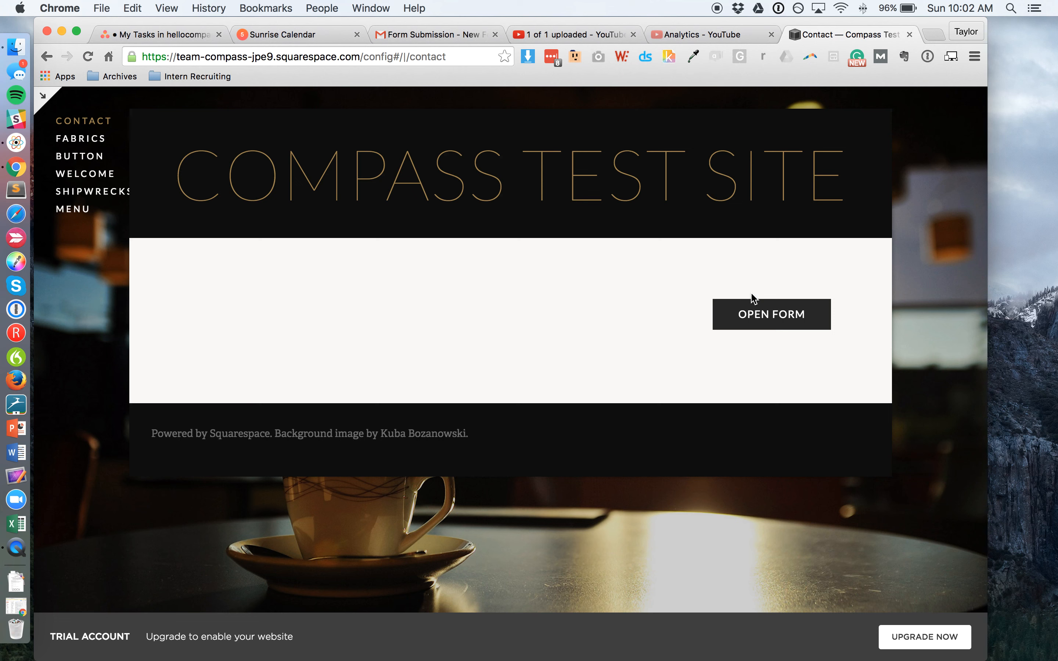
pyautogui.click(773, 321)
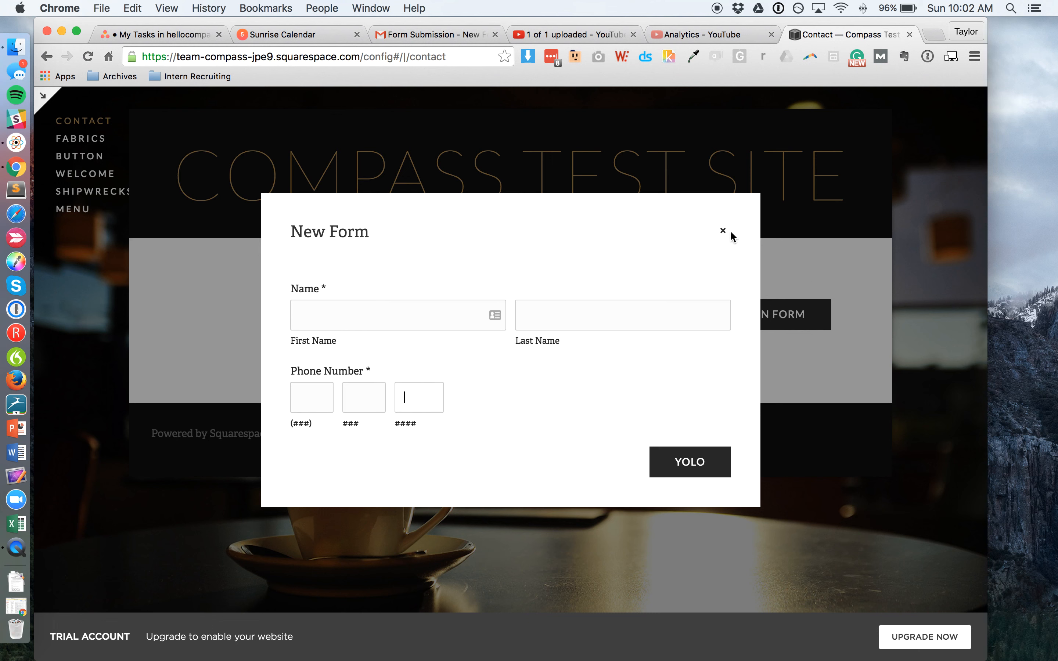
pyautogui.click(723, 229)
pyautogui.hotkey('ctrl', 'Right')
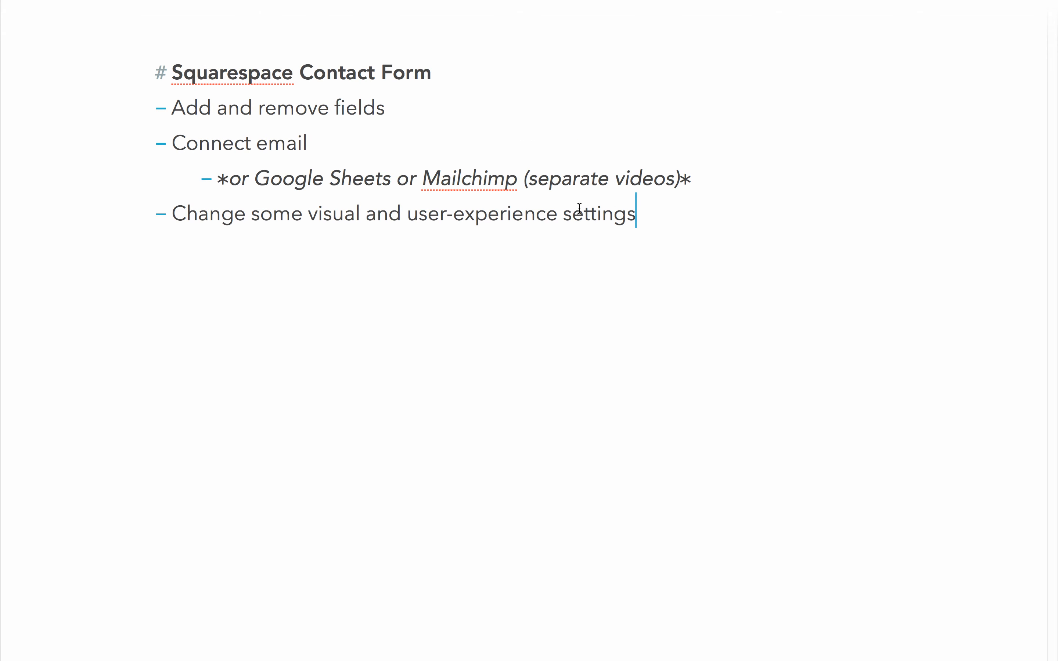
# Step: Add an empty line after the final 'Change some visual and user-experience settings' bullet in the notes
pyautogui.click(519, 129)
pyautogui.press('Up')
pyautogui.press('Down')
pyautogui.press('Down')
pyautogui.press('Down')
pyautogui.press('shift+super+Right')
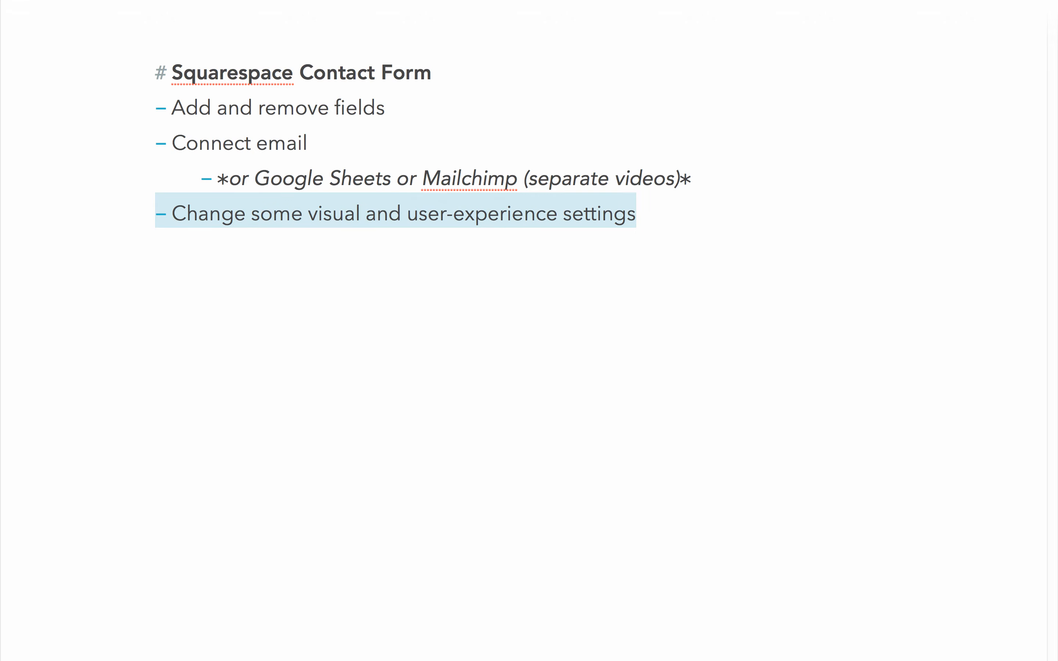
pyautogui.press('Down')
pyautogui.hotkey('ctrl', 'Left')
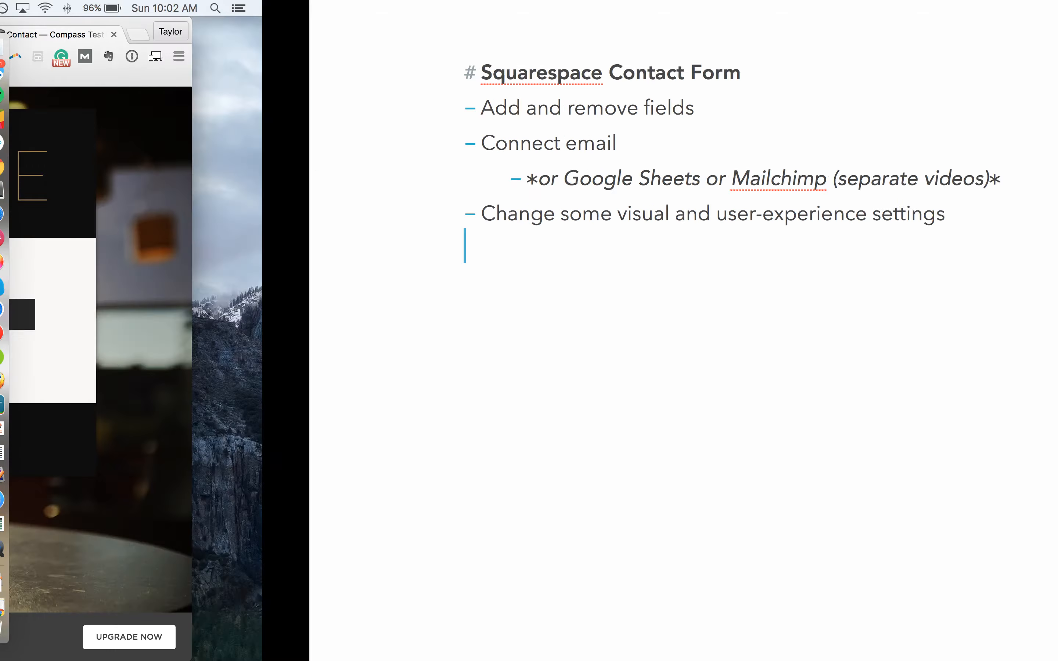